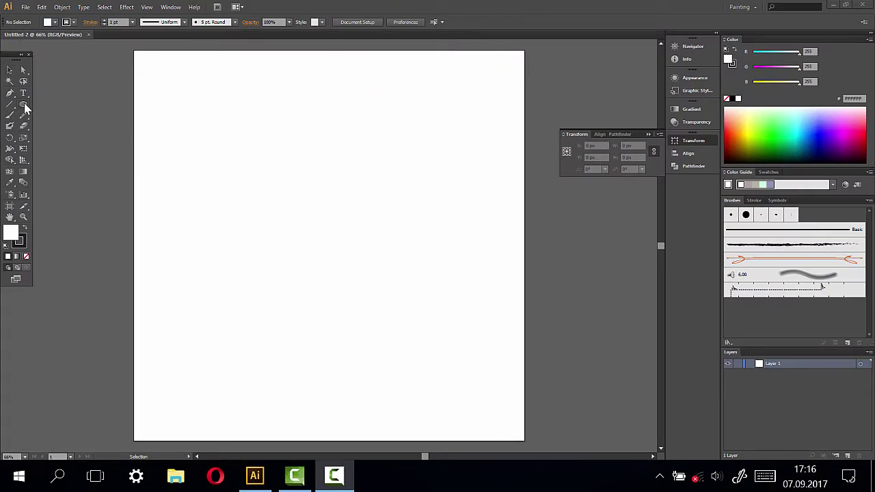
- Draw a thin ellipse, about 84.8 × 9.1 px, filled black with no stroke, then deselect it
drag(24, 102, 72, 125)
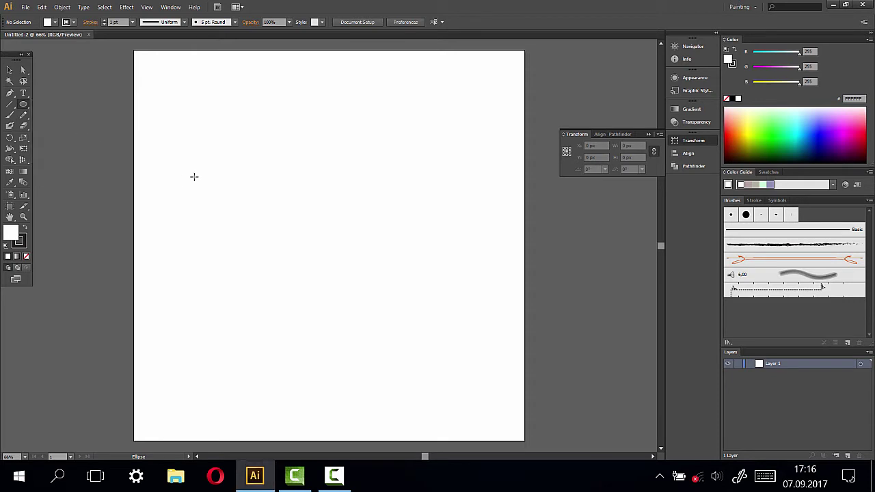
drag(184, 165, 210, 167)
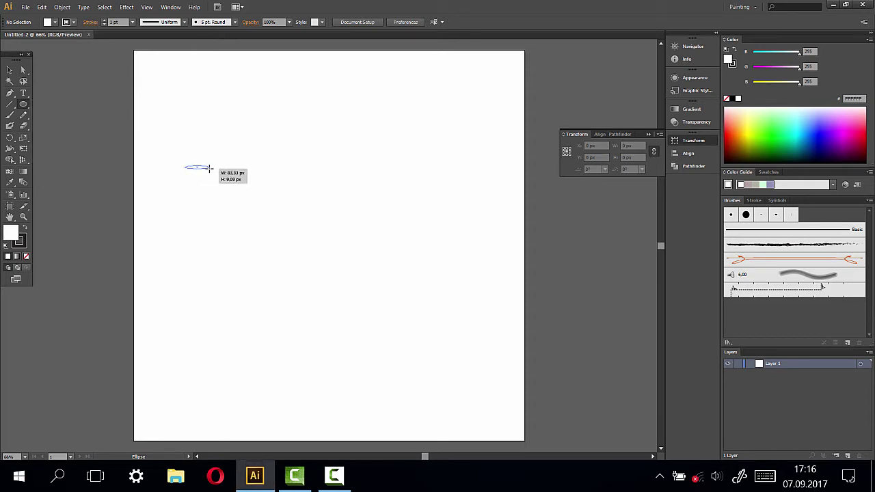
drag(212, 167, 213, 167)
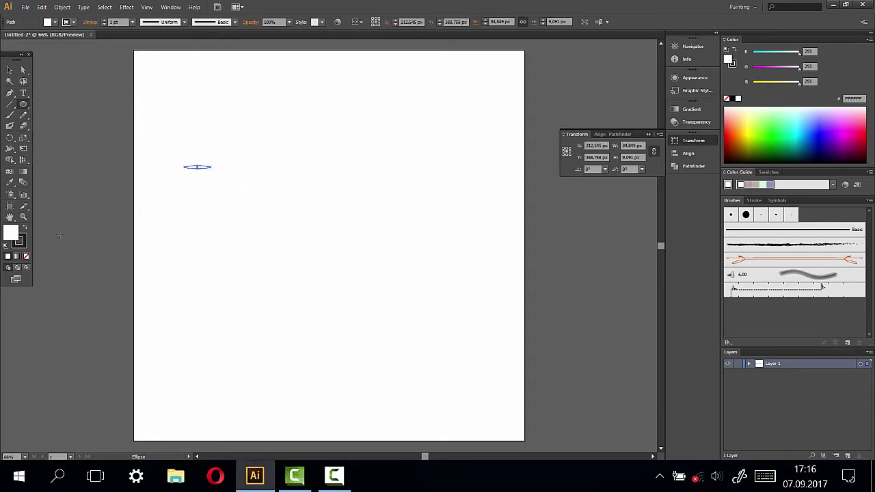
click(26, 258)
key(x)
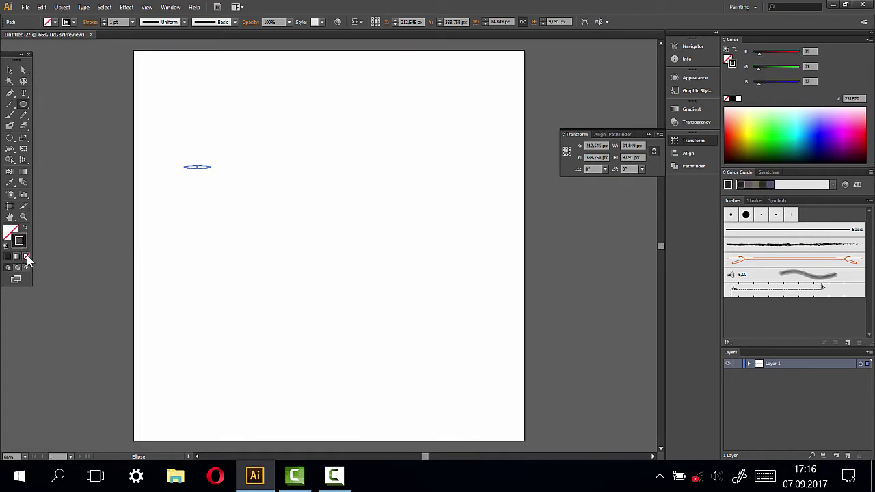
click(26, 258)
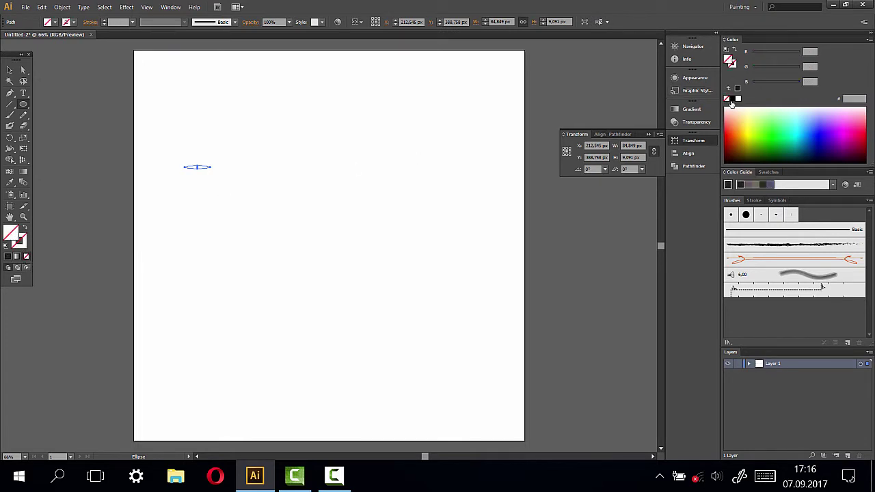
click(731, 99)
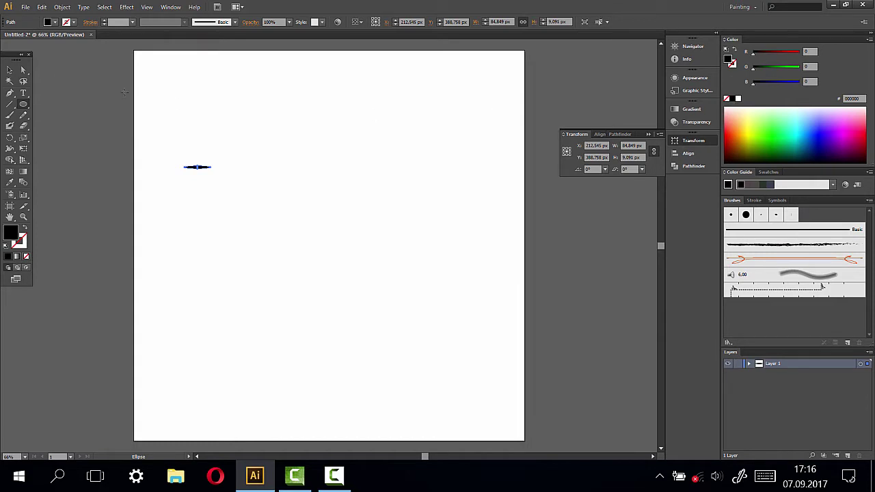
key(v)
click(85, 140)
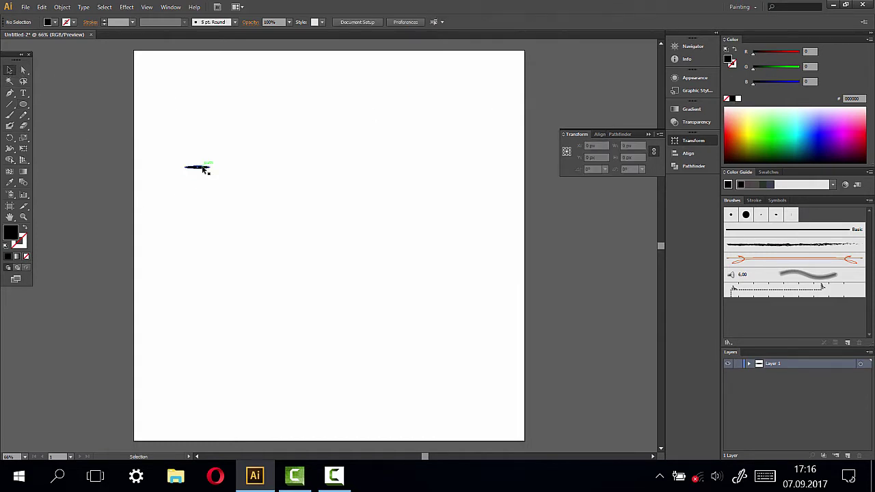
- Drag the black ellipse into the Brushes panel to make Art Brush 1 with Tints colorization
click(168, 7)
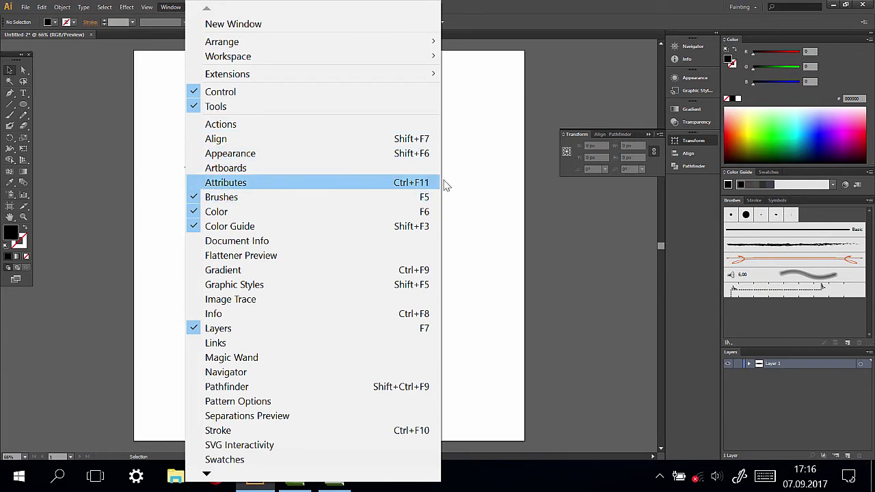
click(518, 207)
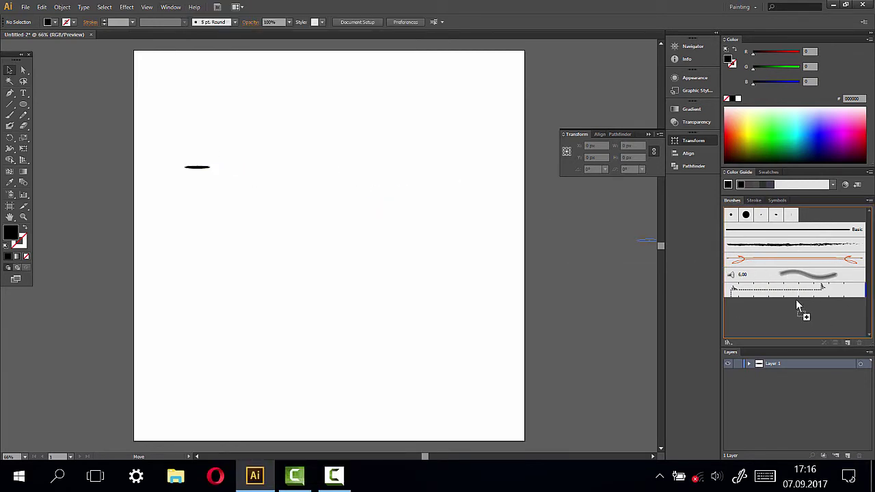
drag(203, 170, 795, 306)
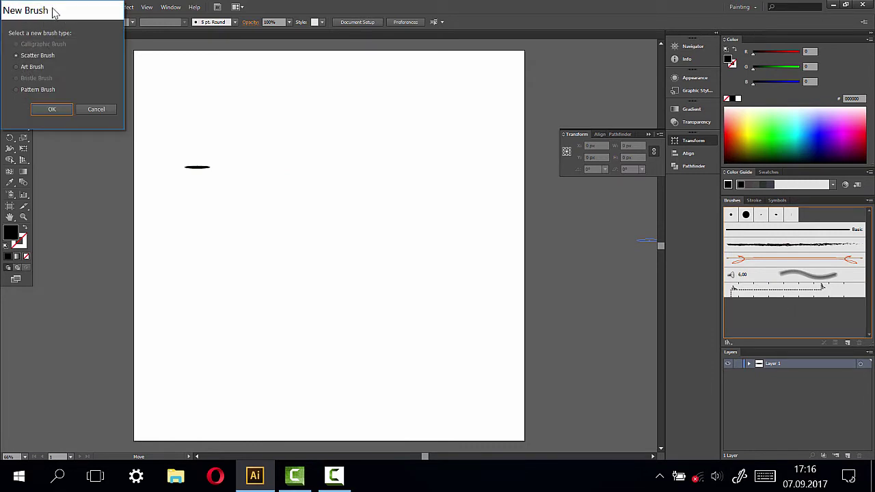
click(352, 168)
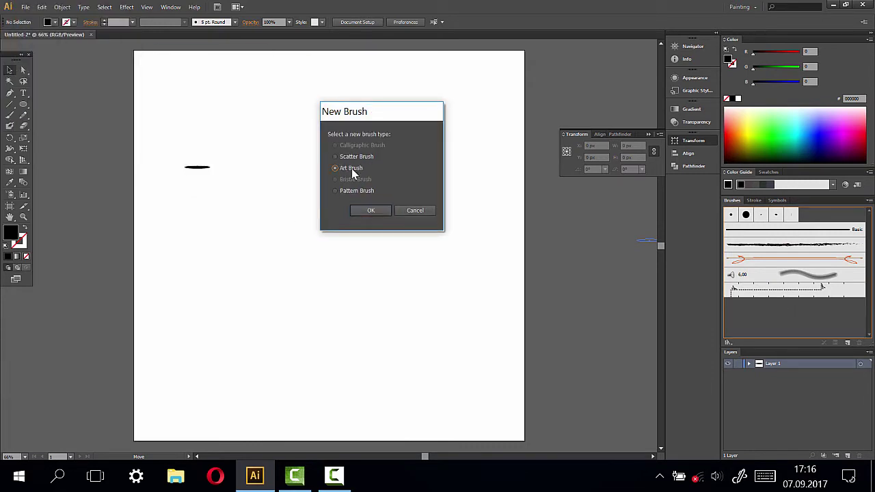
click(367, 212)
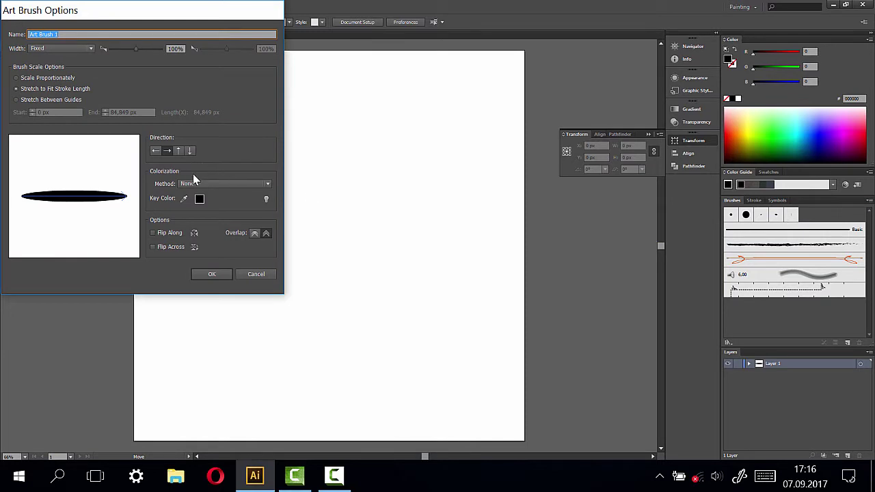
click(195, 184)
click(214, 199)
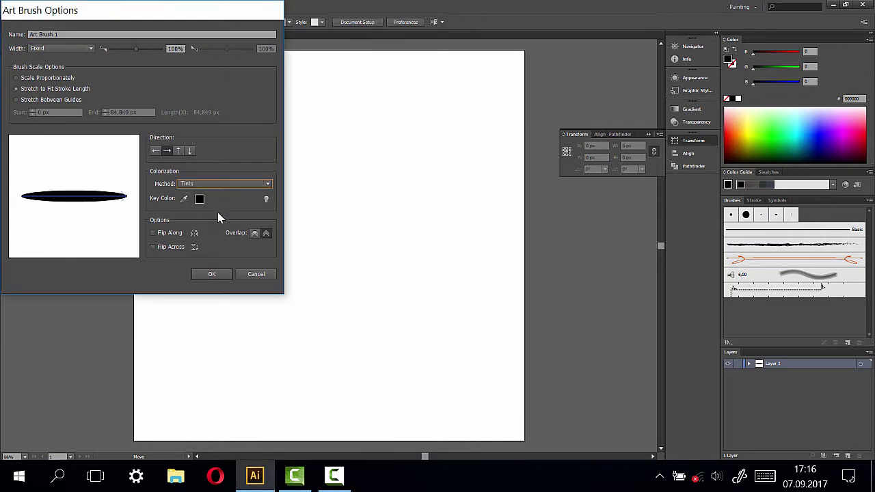
click(221, 274)
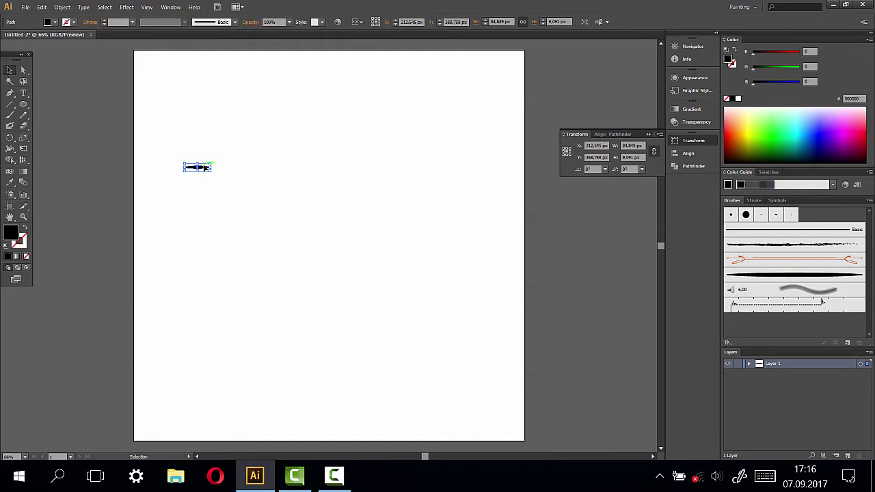
- Move the ellipse off the artboard and paint the first tapered bristle strokes with the new art brush
drag(205, 168, 63, 311)
click(10, 115)
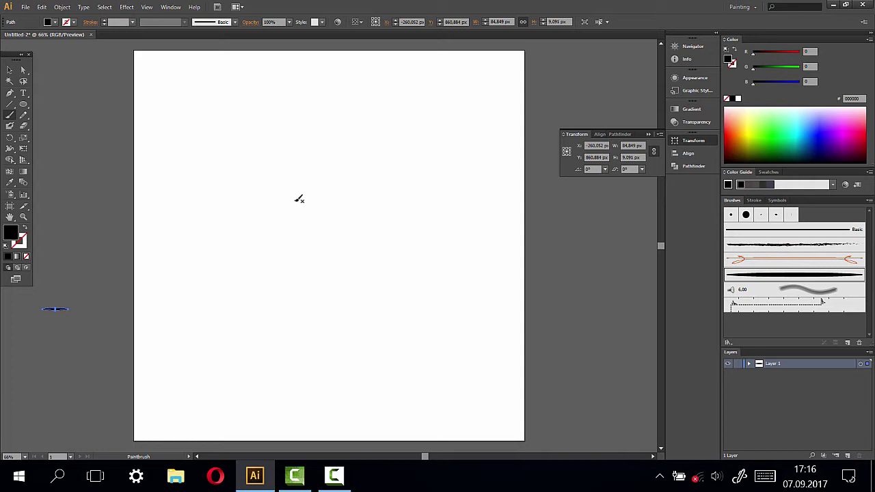
drag(288, 192, 299, 174)
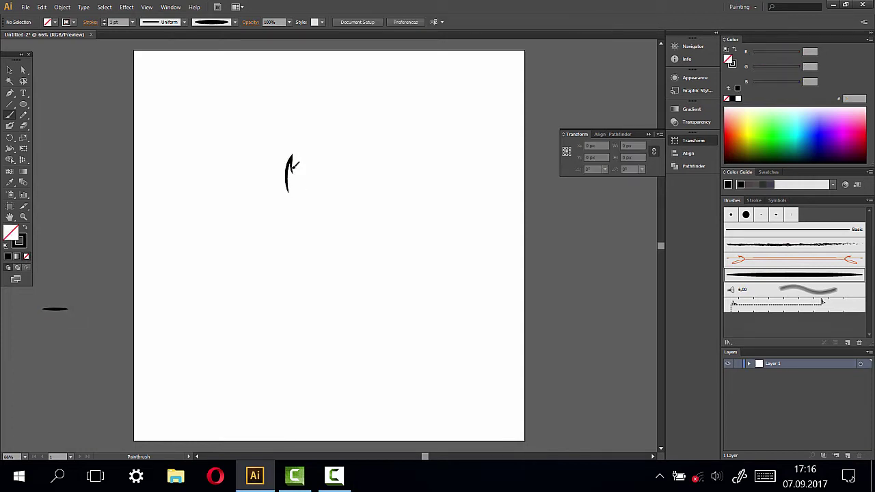
mouse_move(301, 150)
mouse_down()
mouse_move(305, 159)
mouse_move(306, 141)
mouse_move(311, 180)
mouse_move(287, 213)
mouse_move(304, 205)
mouse_up()
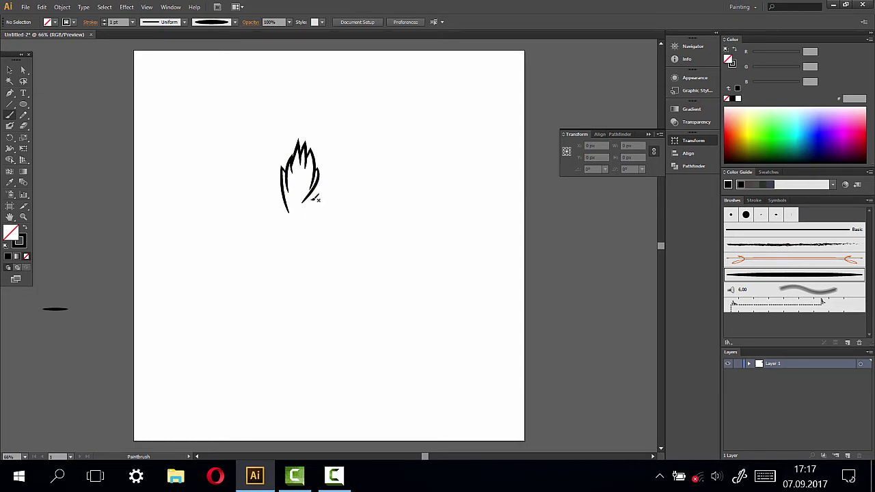
- Undo a bad stroke, then repaint the right and lower sides to close the flame-shaped bristle outline
key(ctrl+z)
drag(319, 171, 305, 205)
drag(296, 222, 295, 224)
drag(319, 193, 297, 220)
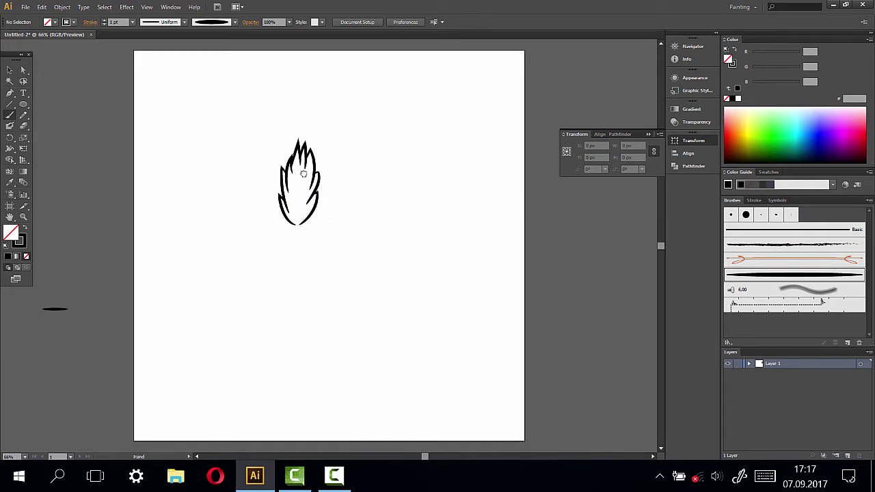
drag(306, 163, 321, 174)
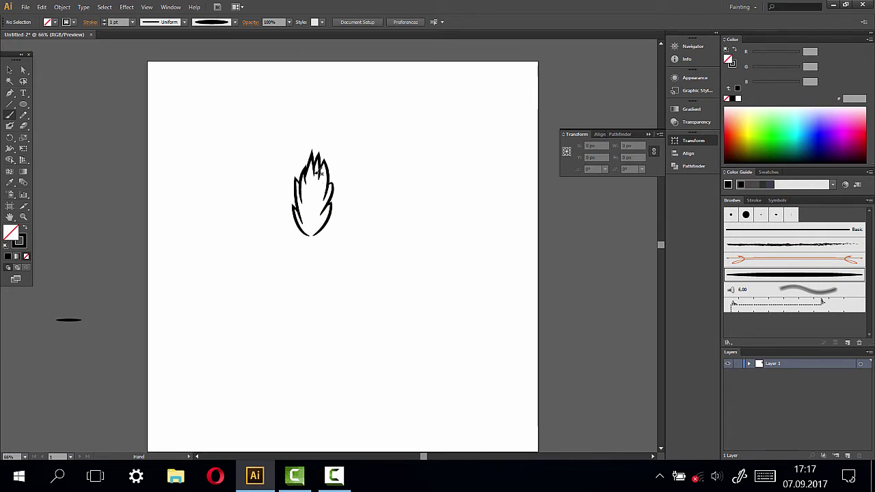
click(23, 217)
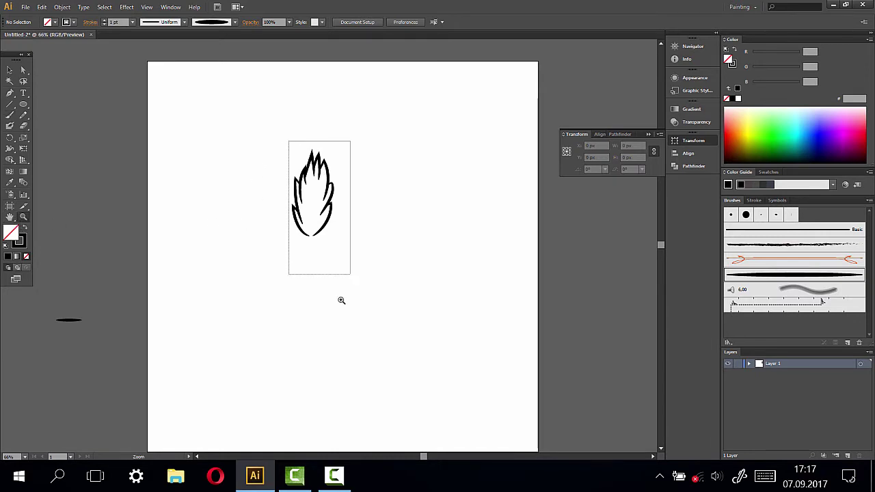
- Zoom in and paint looping, curling brush strokes beneath the bristles to form the binding
drag(290, 142, 339, 301)
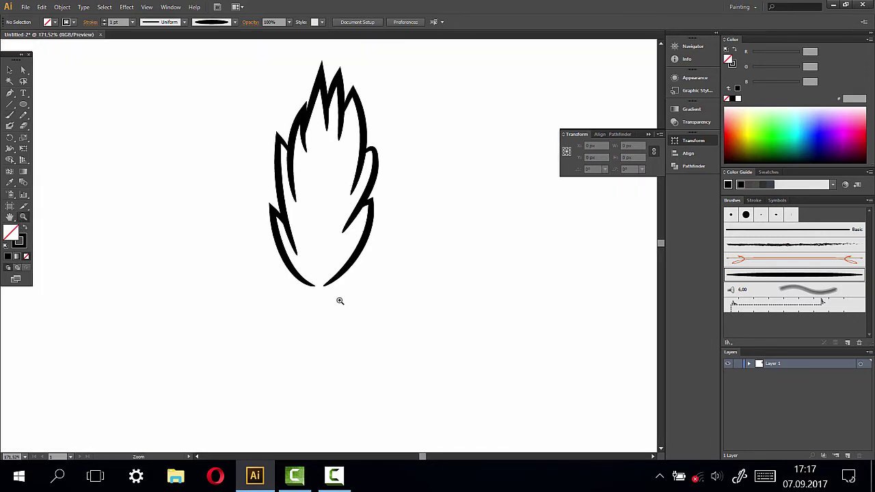
click(10, 115)
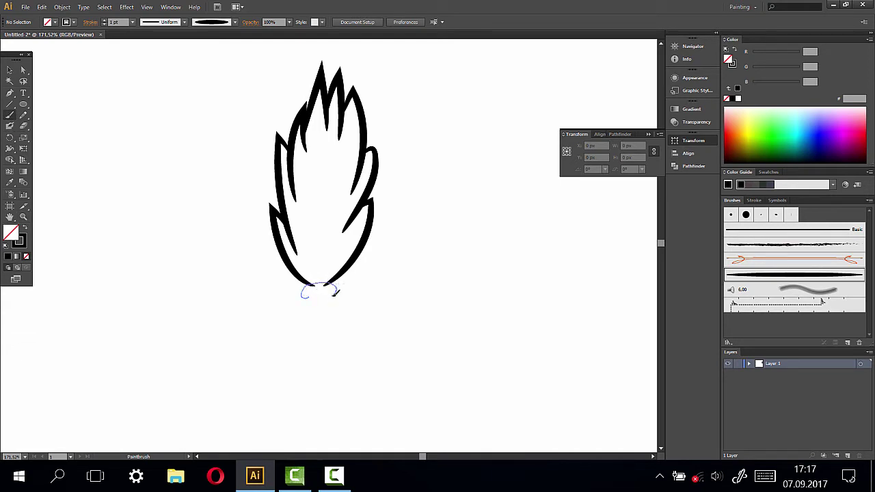
drag(336, 293, 326, 293)
scroll(340, 290, down, 2)
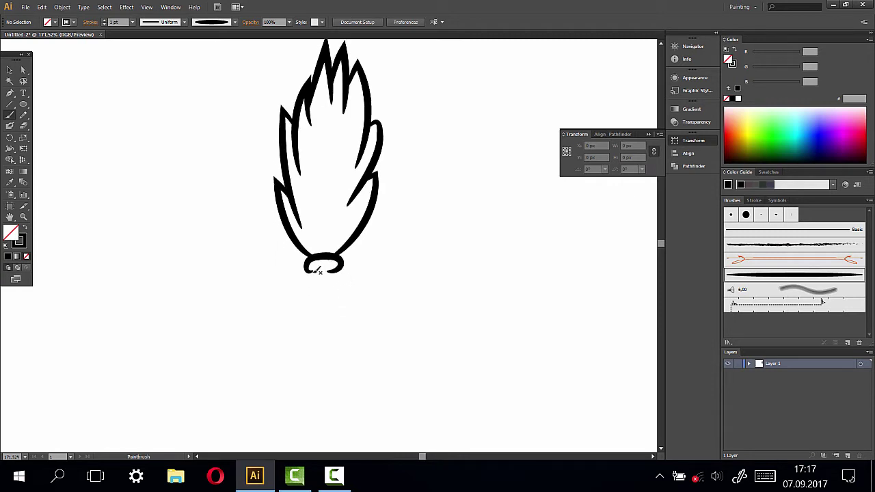
mouse_move(307, 274)
mouse_down()
mouse_move(313, 285)
mouse_move(340, 287)
mouse_up()
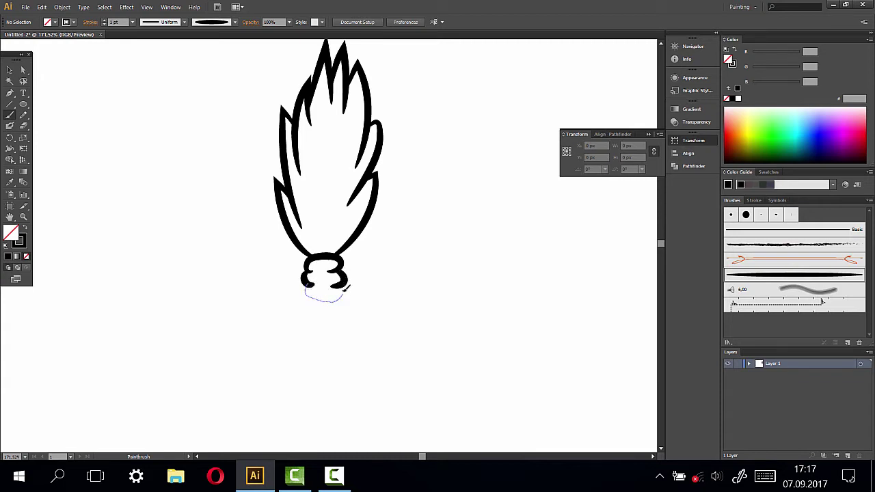
drag(347, 288, 344, 285)
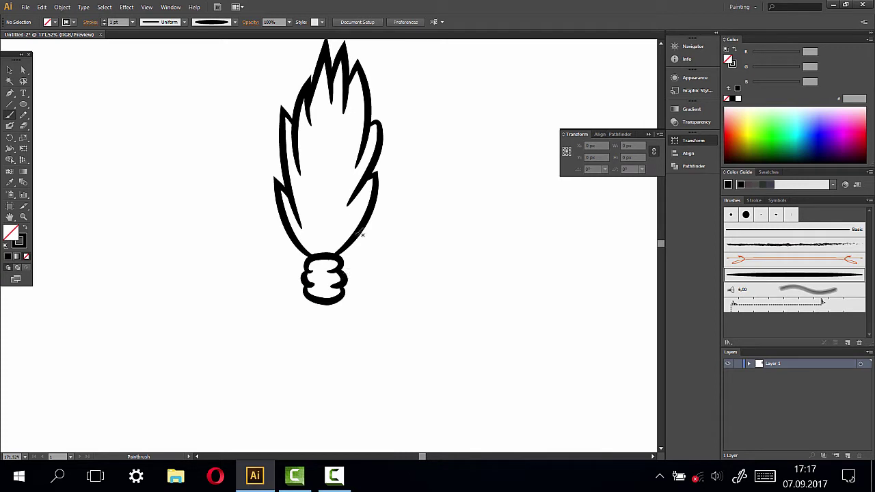
- Thin all the binding strokes to a 0.5 pt stroke weight
click(9, 69)
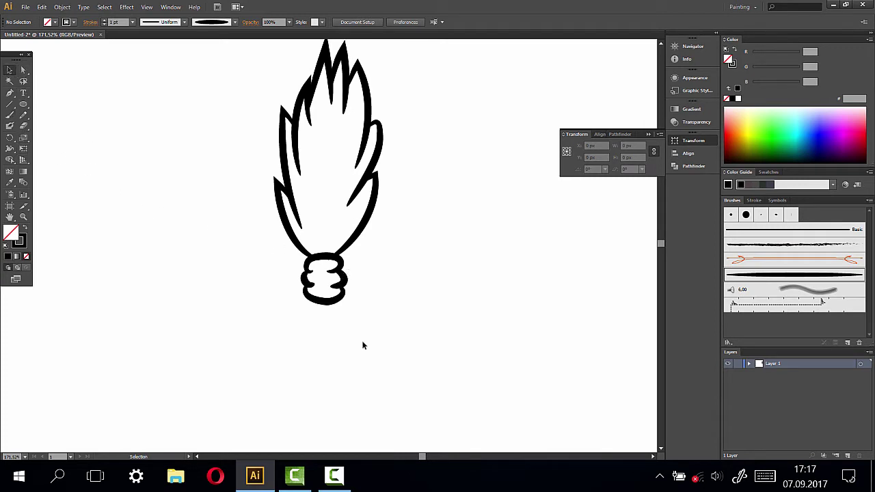
drag(297, 264, 363, 321)
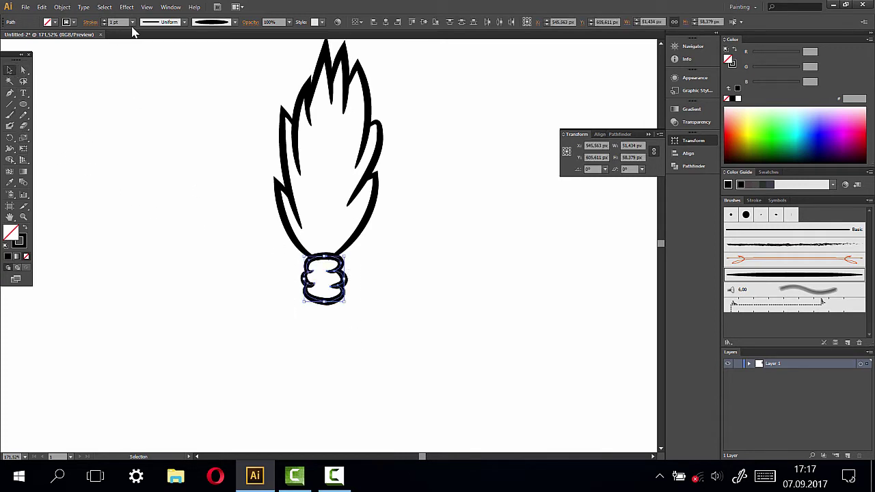
click(133, 23)
click(144, 42)
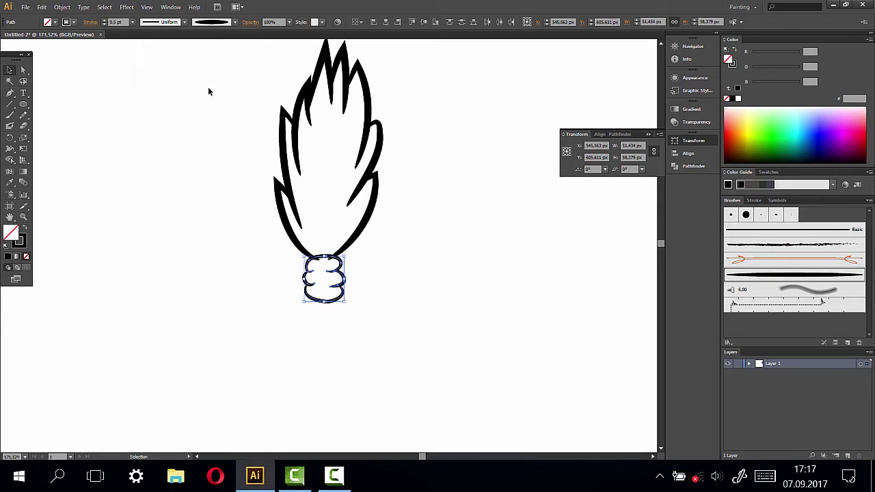
click(419, 271)
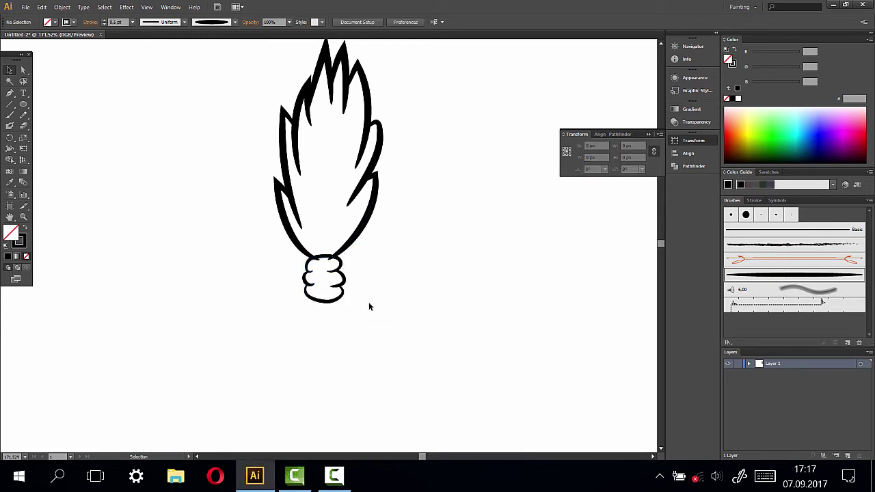
- Zoom out to 100% and set the flame-shaped bristle outline to a 0.5 pt stroke
mouse_move(347, 329)
mouse_down()
mouse_move(332, 335)
mouse_move(326, 303)
mouse_up()
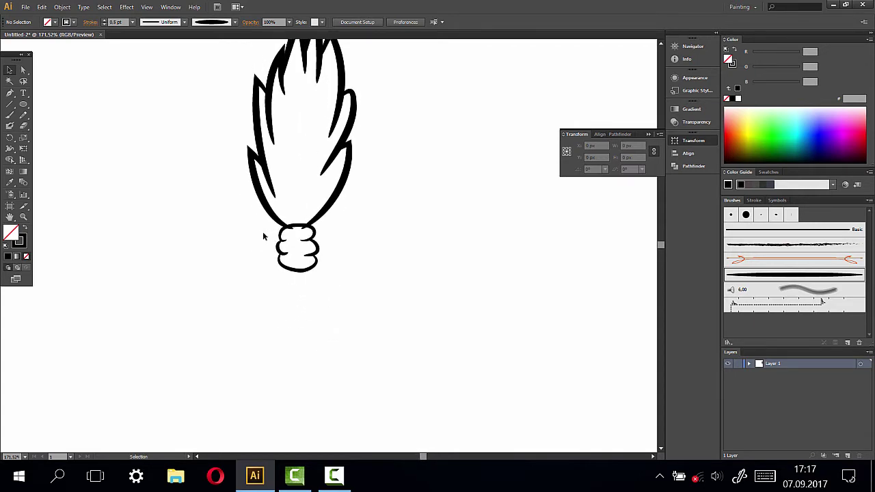
click(23, 217)
alt+click(307, 243)
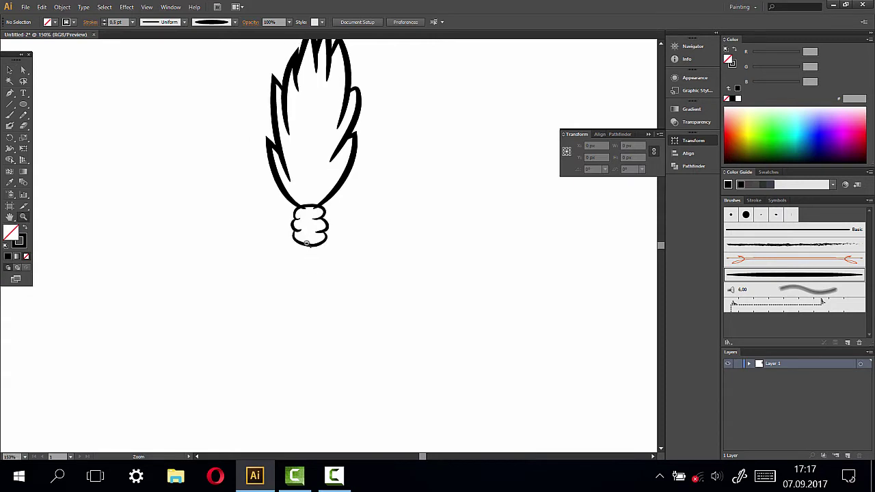
alt+click(324, 217)
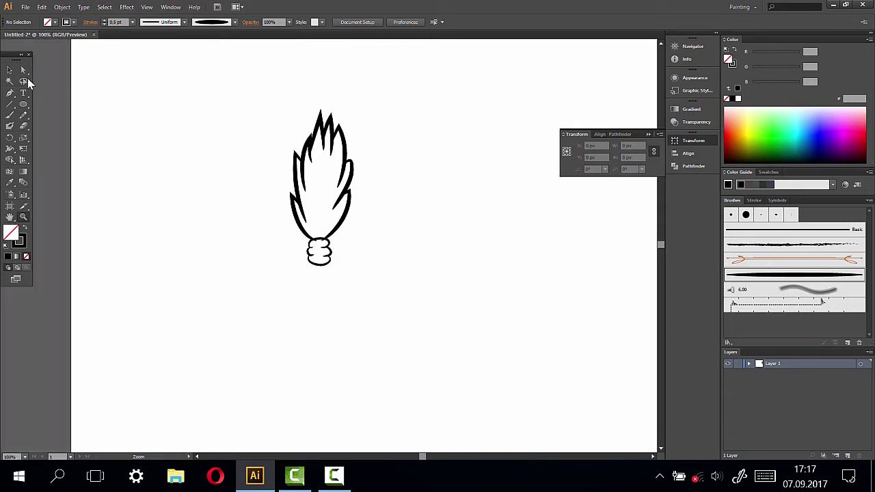
key(v)
drag(281, 111, 377, 223)
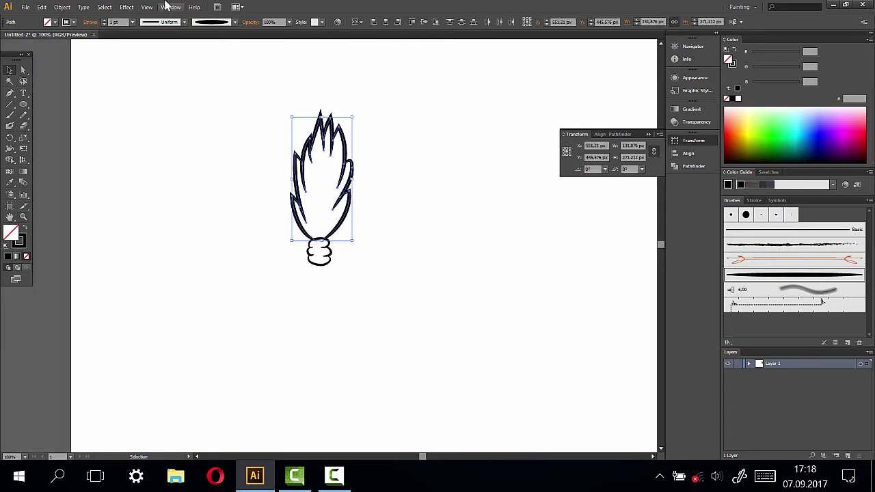
click(132, 22)
click(143, 42)
click(405, 273)
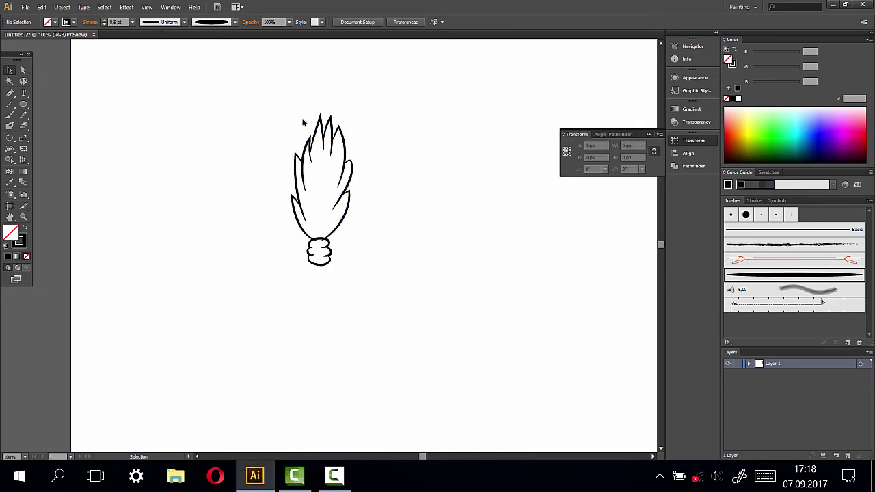
click(352, 169)
- Zoom in and drag the right curl's curve handle to reshape it into a rounder hook
click(23, 216)
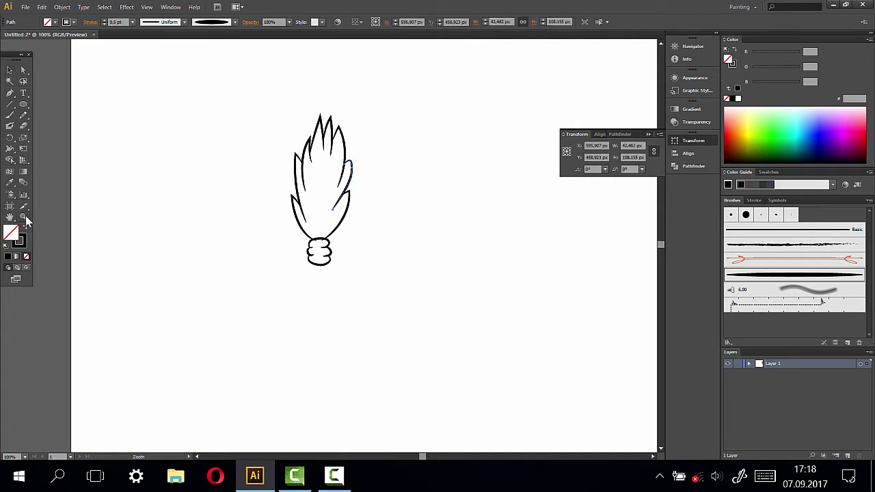
drag(326, 114, 364, 211)
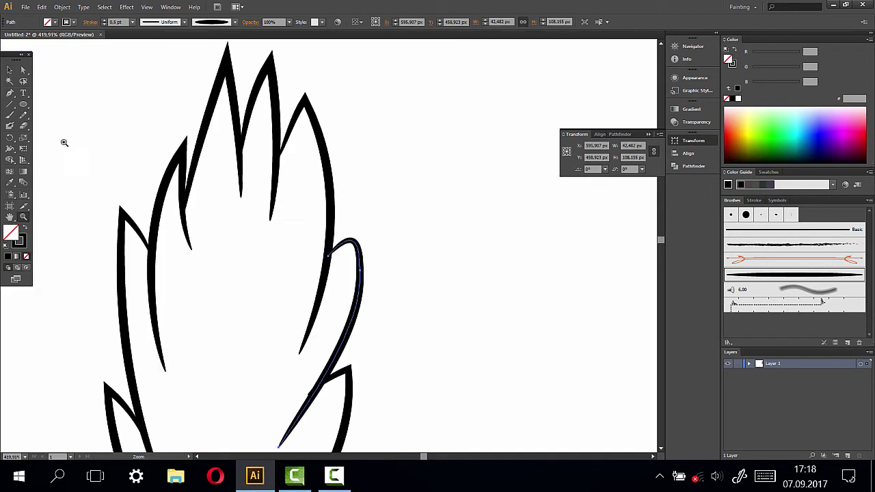
click(23, 70)
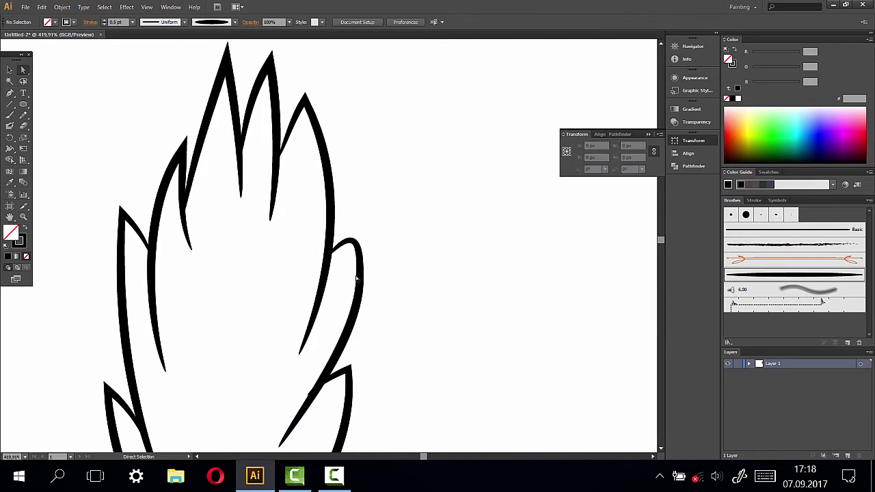
click(352, 237)
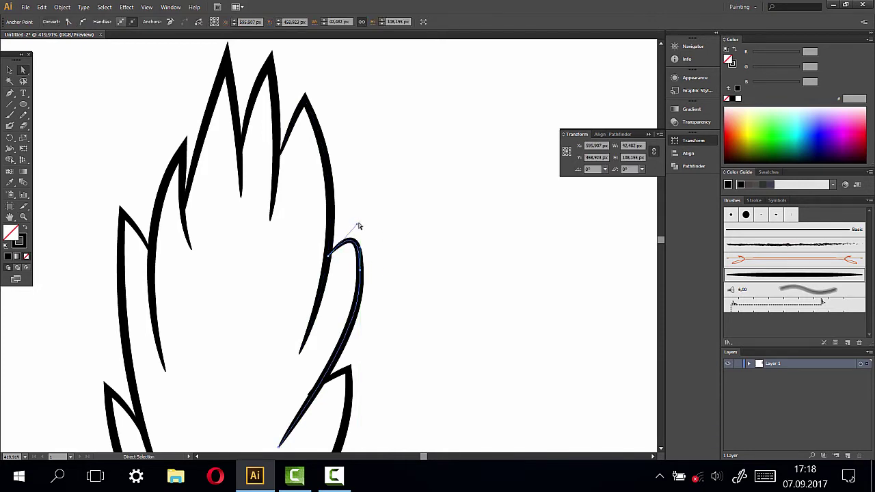
drag(358, 225, 369, 179)
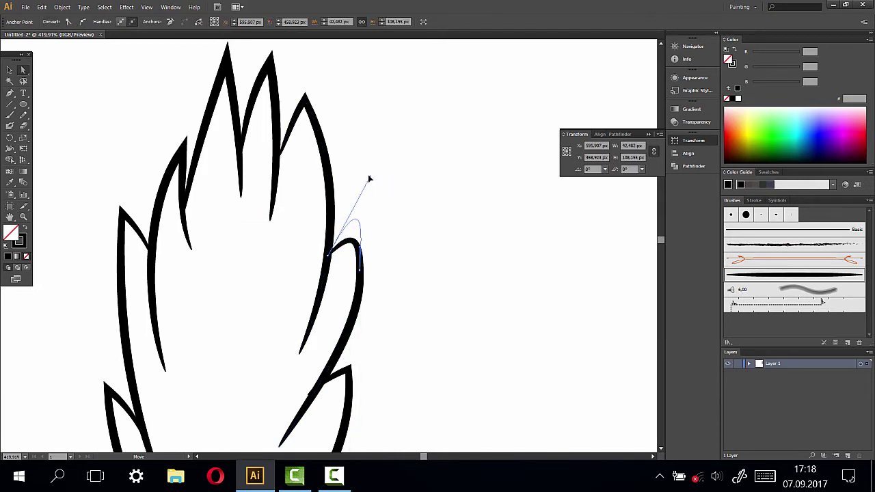
drag(369, 179, 358, 200)
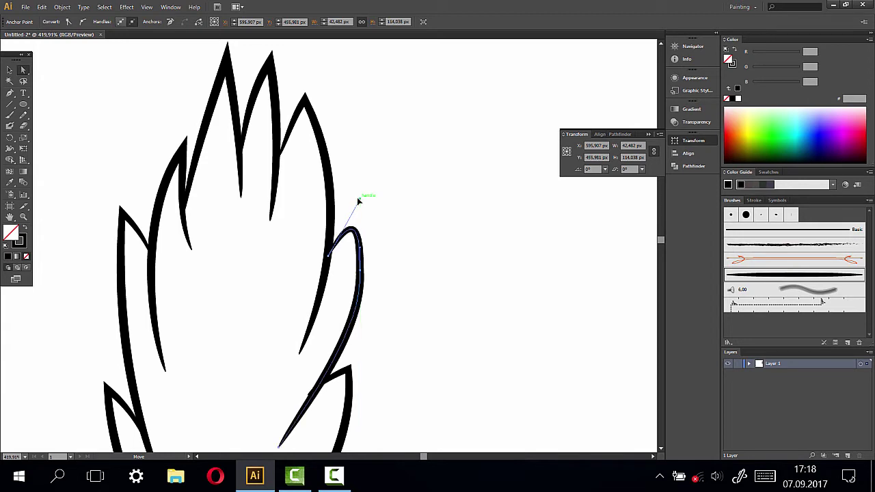
click(390, 253)
- Nudge the curl's lower anchor and move the joint anchor where the bristles meet the cuff
drag(385, 353, 415, 287)
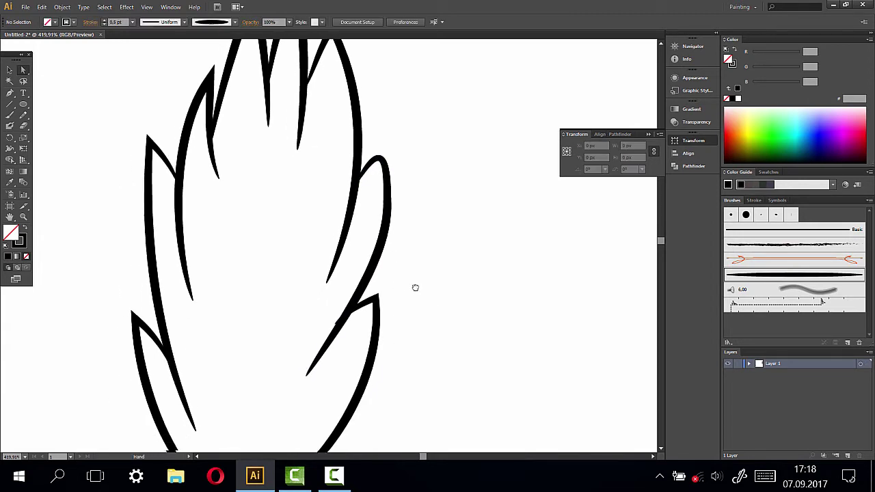
click(341, 323)
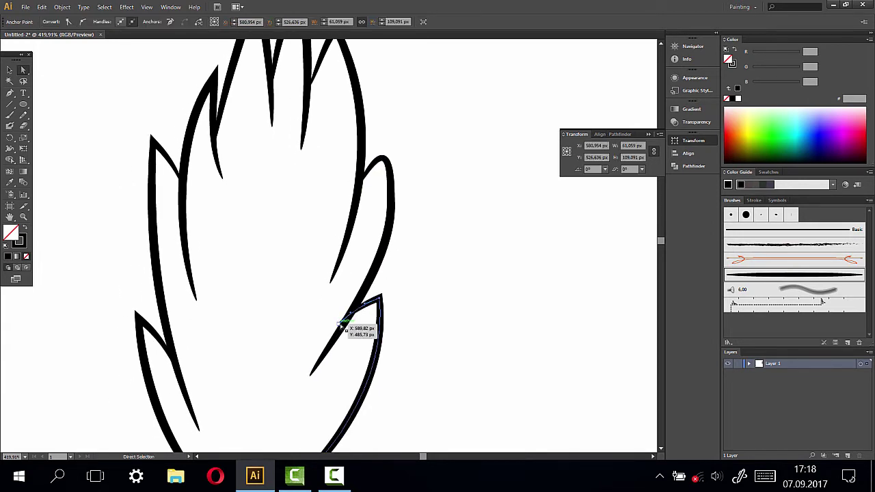
drag(341, 324, 347, 328)
click(414, 313)
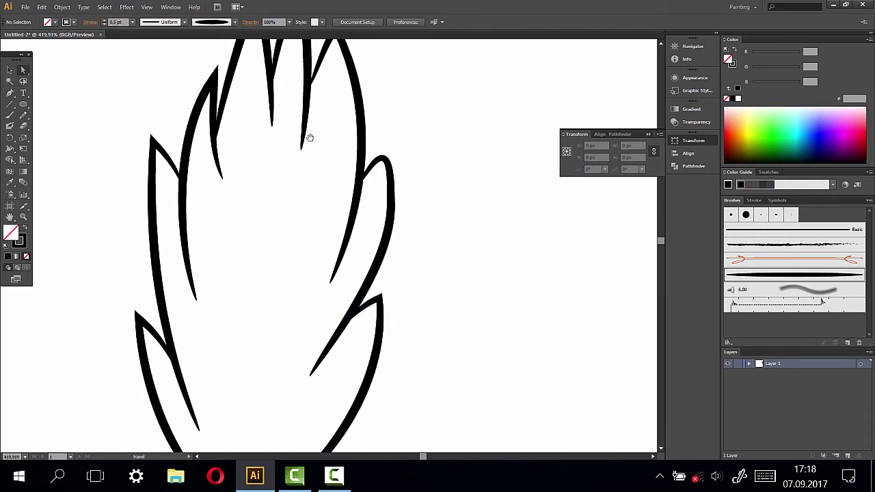
drag(310, 137, 304, 231)
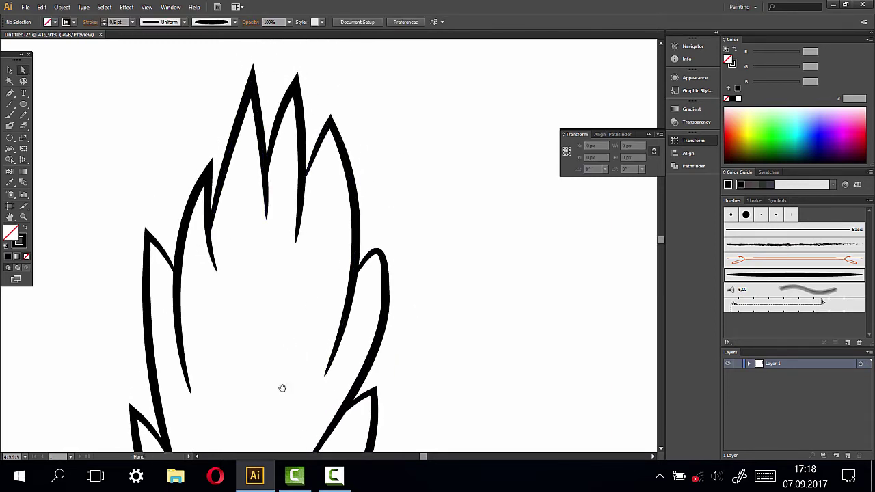
drag(287, 403, 319, 169)
mouse_move(342, 280)
mouse_down()
mouse_move(326, 164)
mouse_move(337, 168)
mouse_up()
click(259, 200)
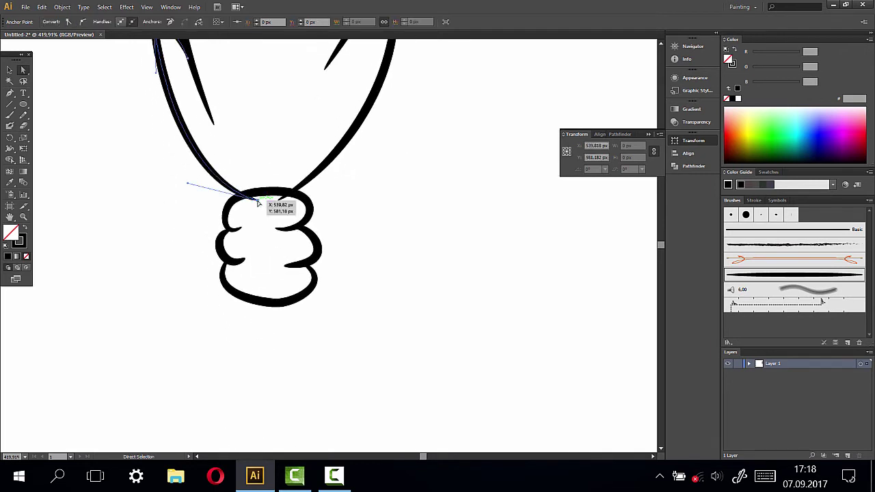
mouse_move(258, 202)
mouse_down()
mouse_move(246, 195)
mouse_move(251, 284)
mouse_move(238, 270)
mouse_up()
- Check the right bristle curve near the cuff, then zoom out to view the whole broom head
click(248, 289)
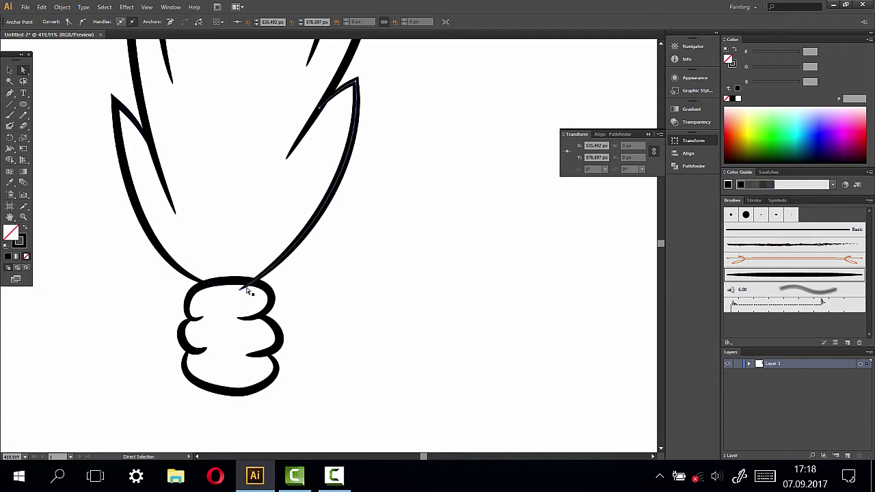
click(240, 290)
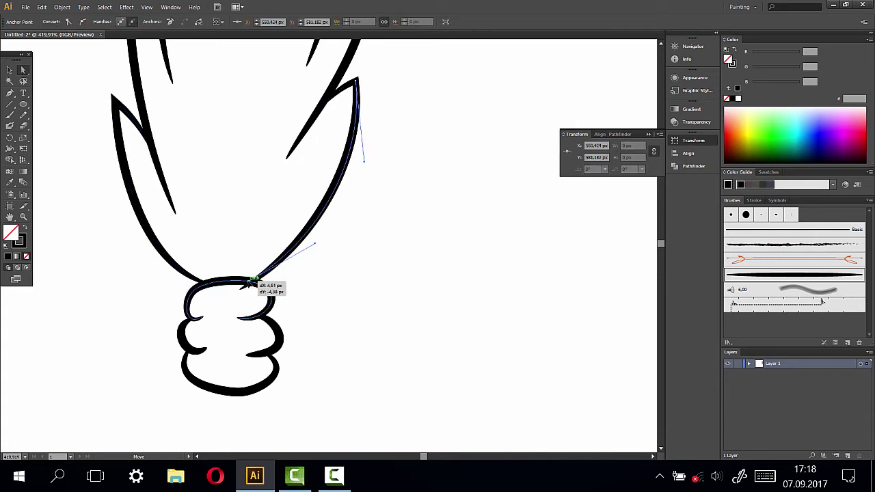
click(342, 347)
mouse_move(341, 347)
mouse_down()
mouse_move(355, 272)
mouse_move(408, 187)
mouse_up()
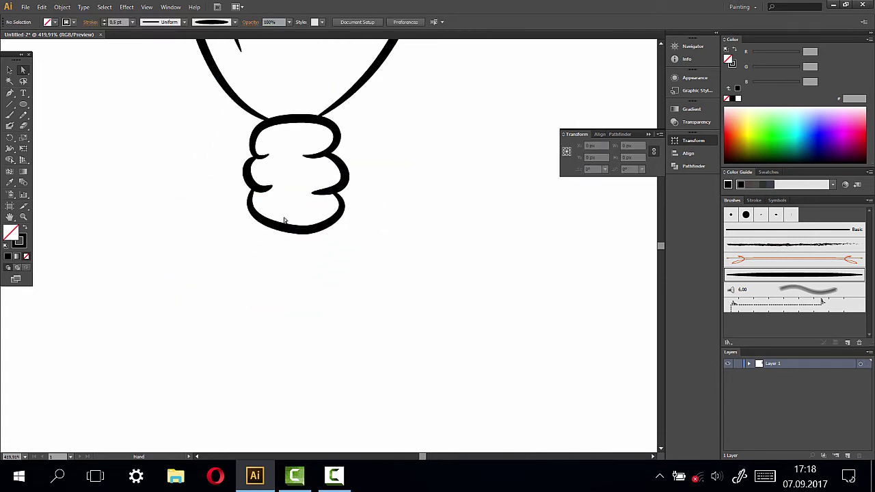
click(23, 217)
alt+click(289, 266)
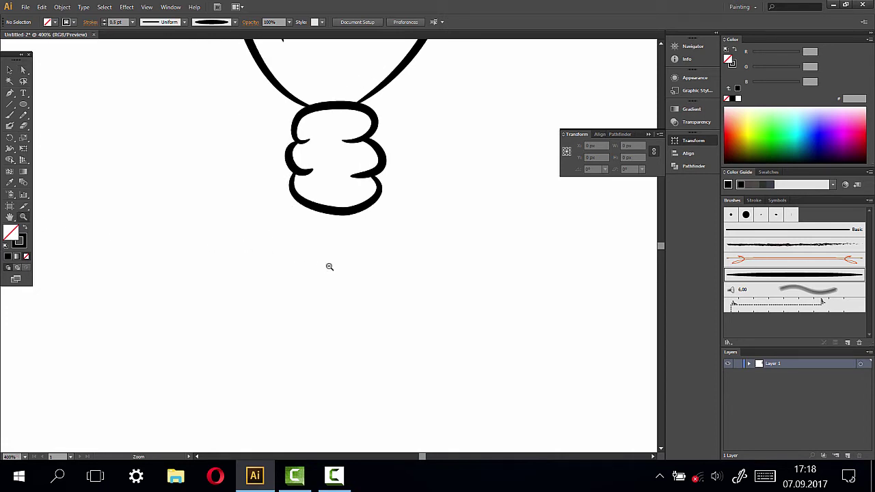
drag(336, 228, 308, 249)
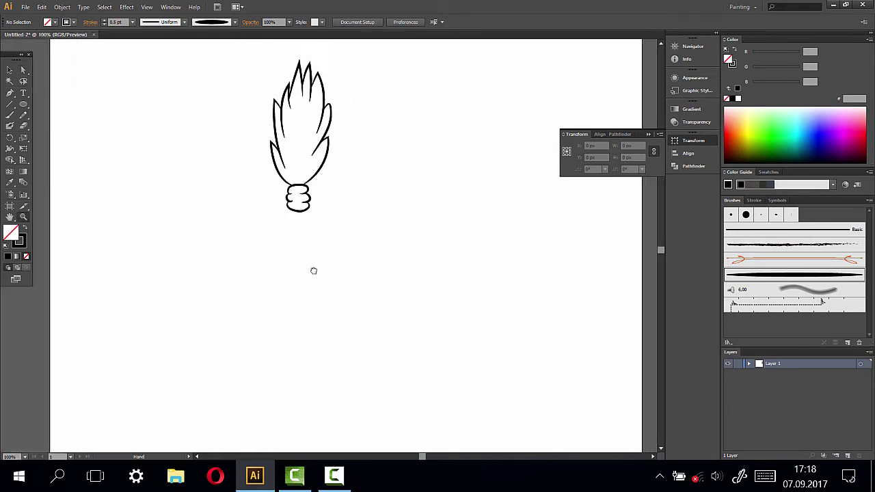
- Paint the long curving broom handle down from the binding and back up
click(10, 115)
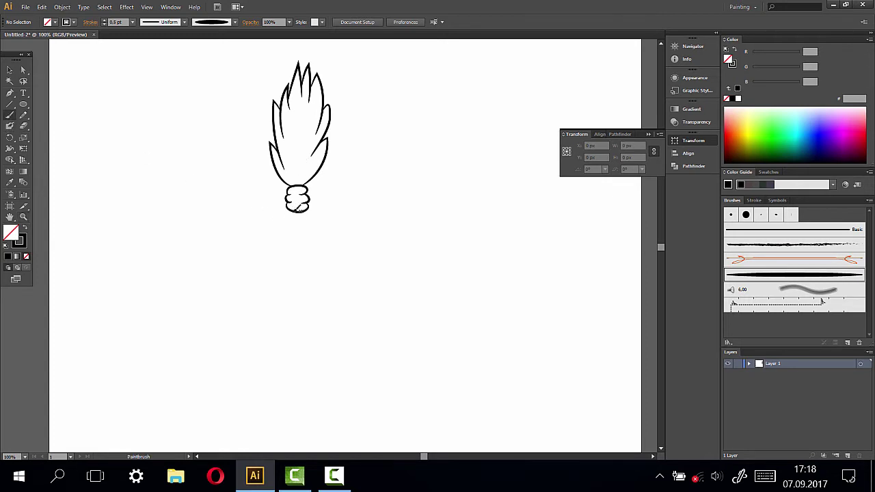
drag(295, 214, 286, 427)
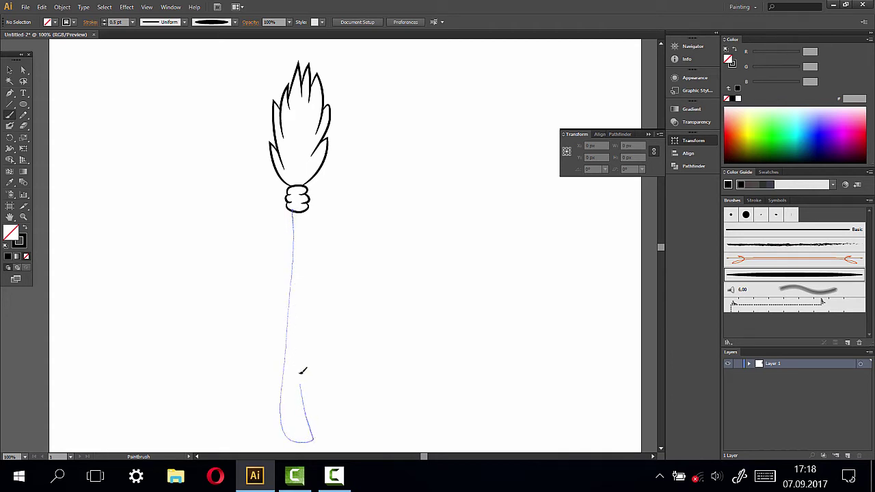
drag(301, 373, 305, 214)
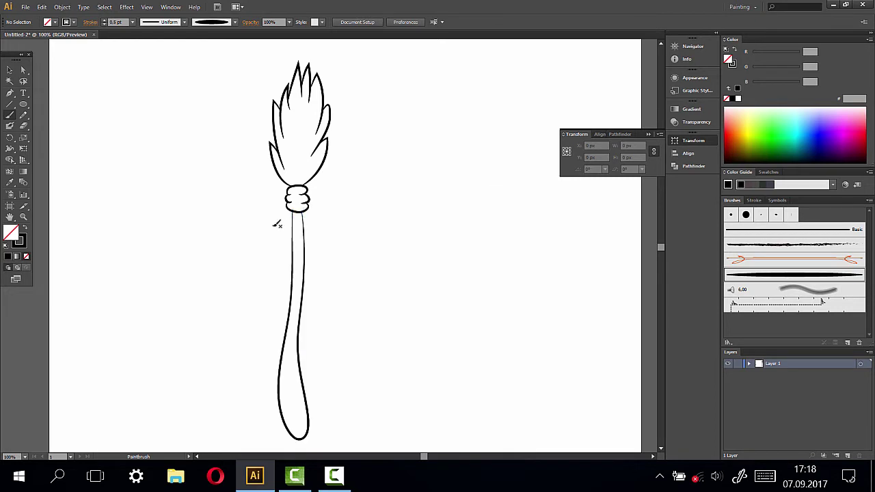
- Give the handle a Basic brush with a thicker 2 pt stroke, then deselect it
click(10, 69)
click(305, 263)
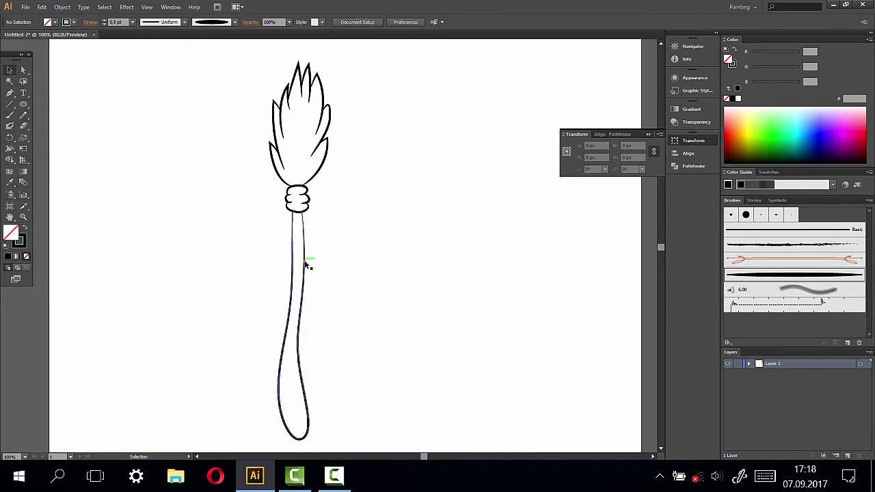
click(212, 23)
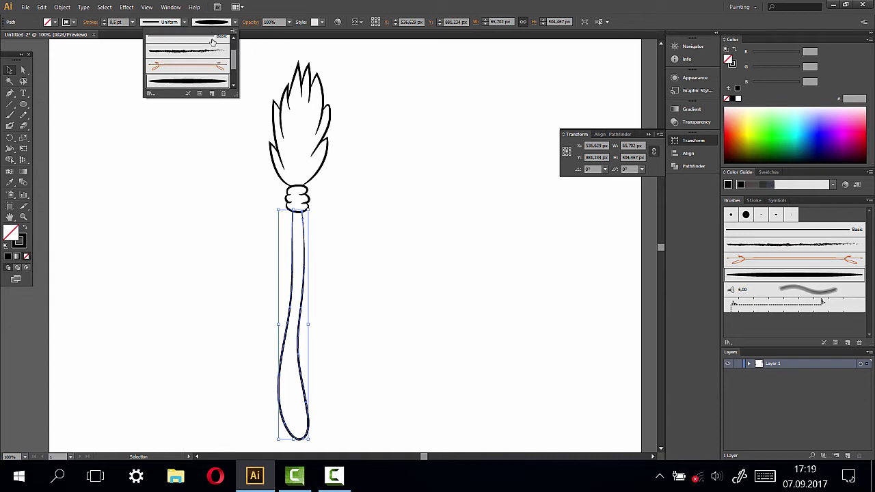
click(212, 41)
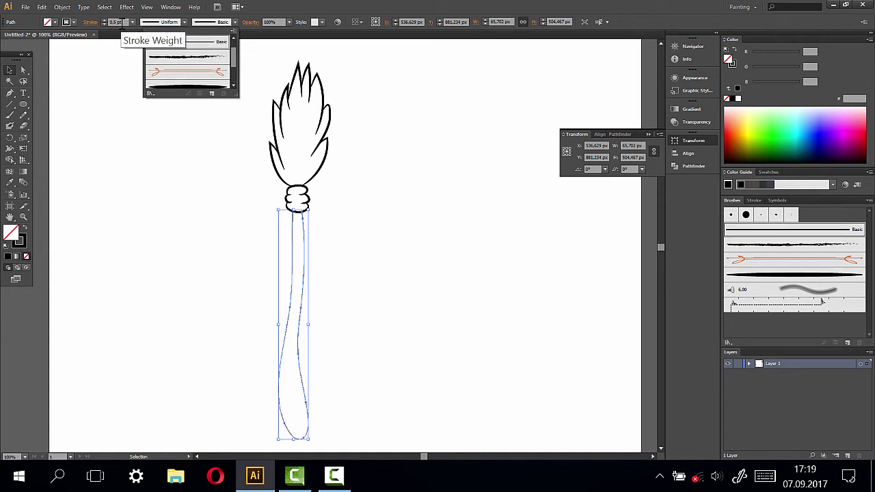
click(122, 22)
scroll(122, 23, up, 4)
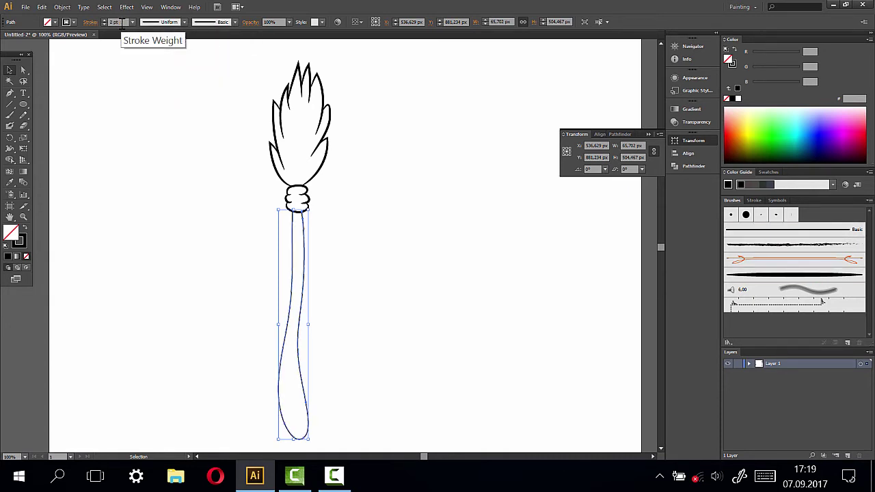
click(366, 340)
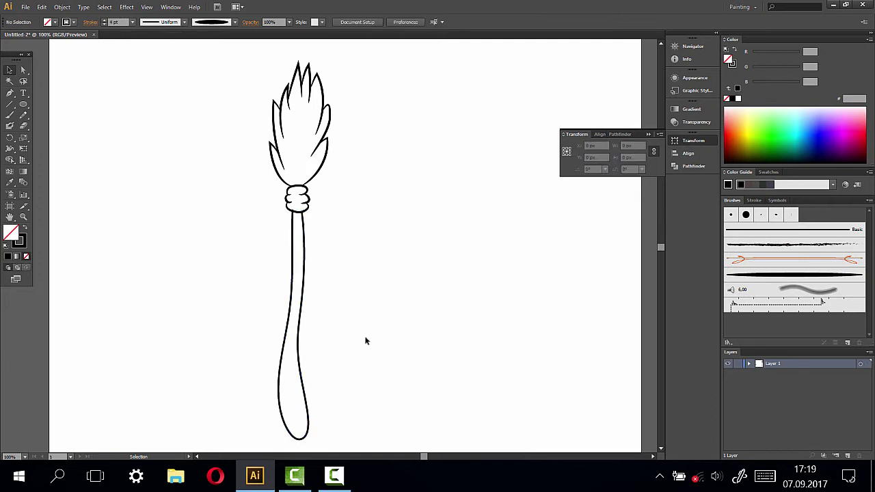
- Zoom in on the binding knot and drag the handle's top anchor down under it
click(23, 217)
drag(278, 205, 308, 226)
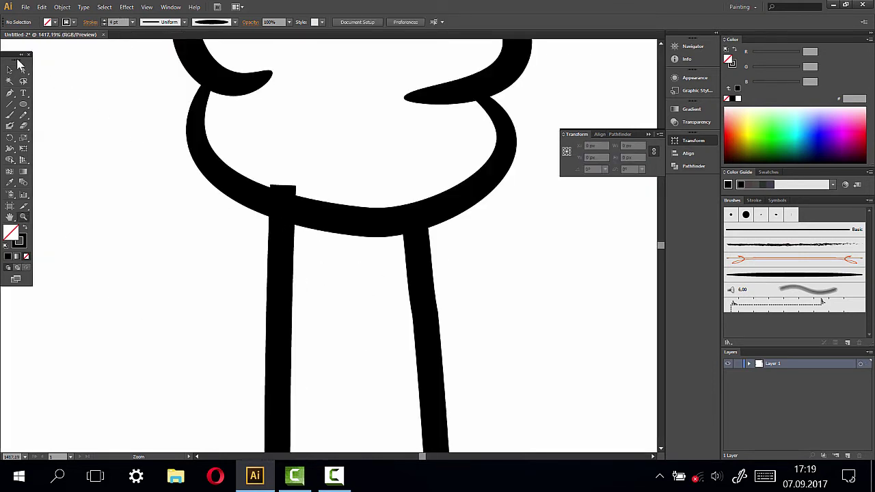
click(22, 71)
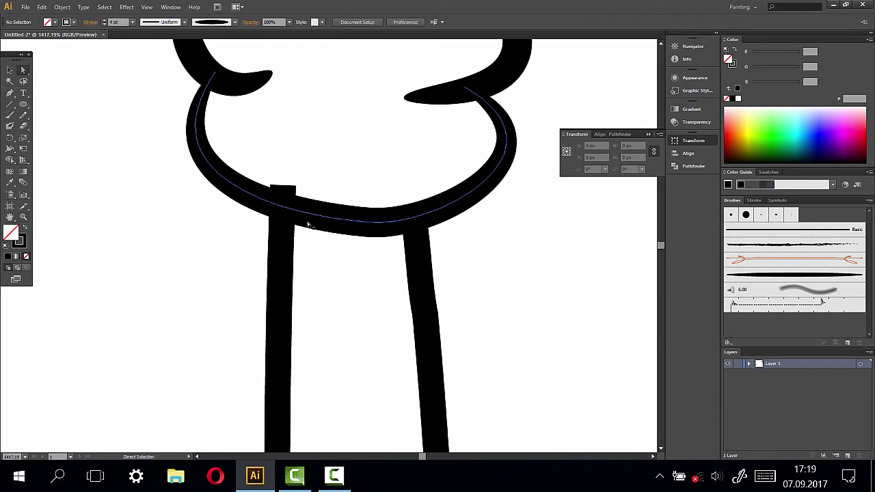
click(280, 252)
drag(282, 184, 284, 202)
click(367, 314)
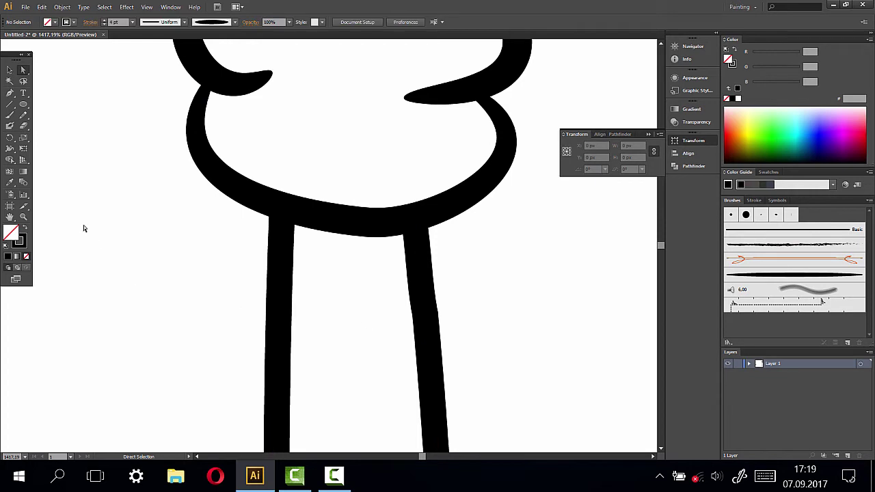
- Zoom out step by step until the whole broom is in view, then recentre it
click(24, 216)
alt+click(333, 182)
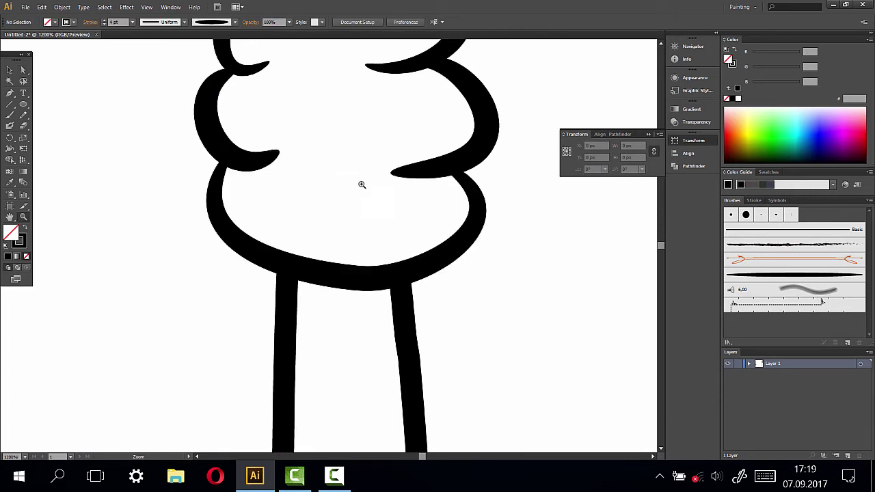
alt+click(362, 184)
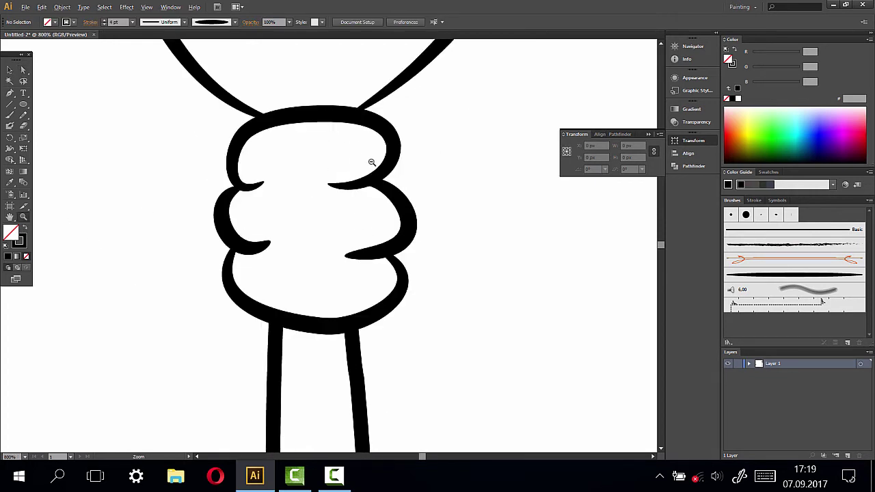
alt+click(340, 171)
alt+click(330, 218)
alt+click(332, 258)
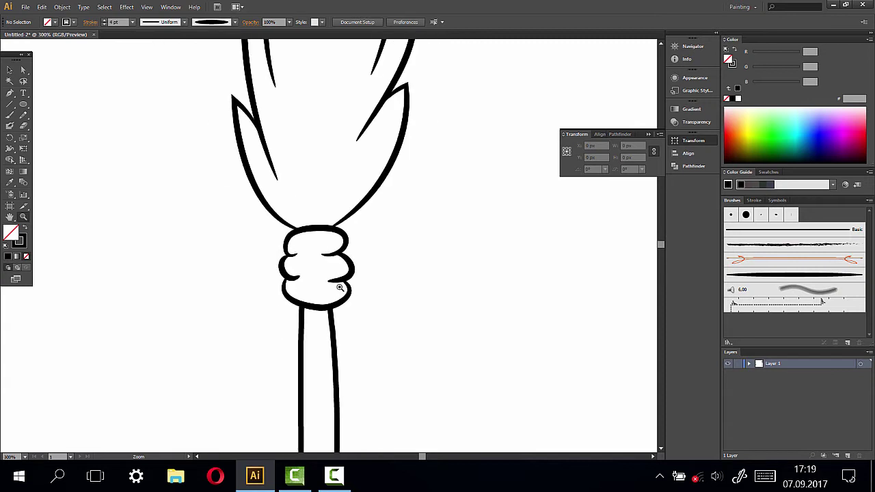
click(10, 72)
scroll(313, 244, up, 1)
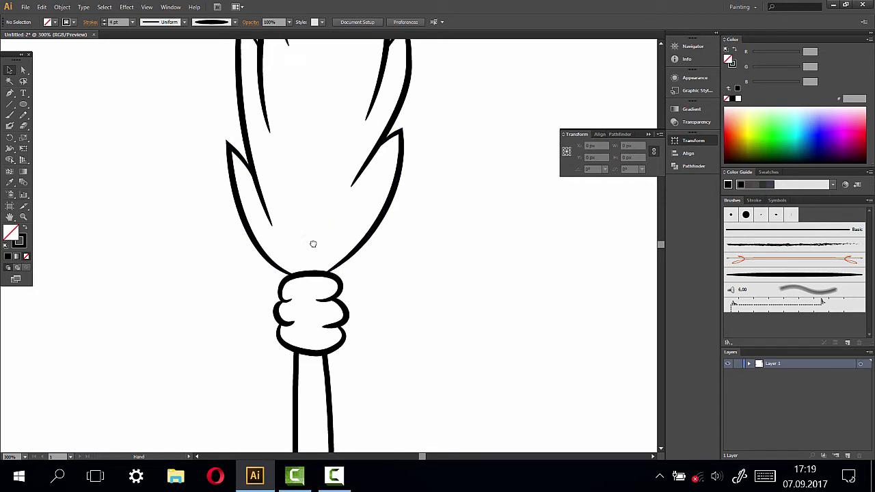
scroll(205, 253, up, 2)
click(23, 217)
alt+click(307, 295)
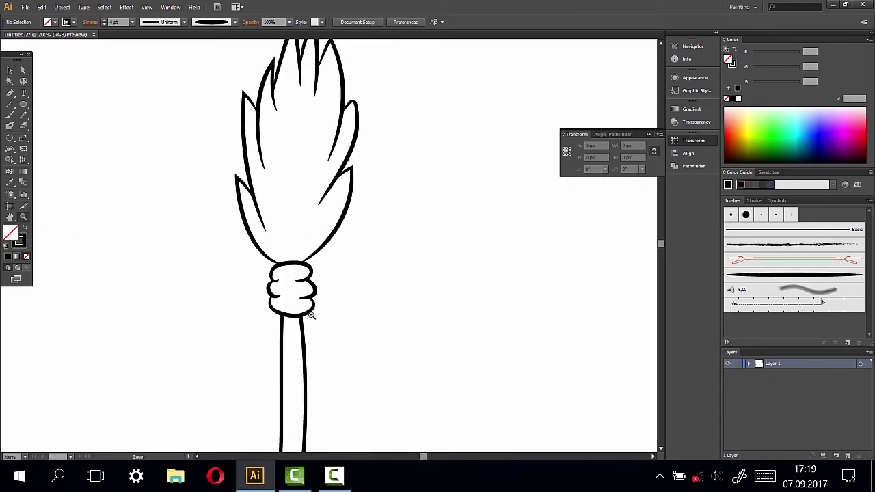
alt+click(324, 326)
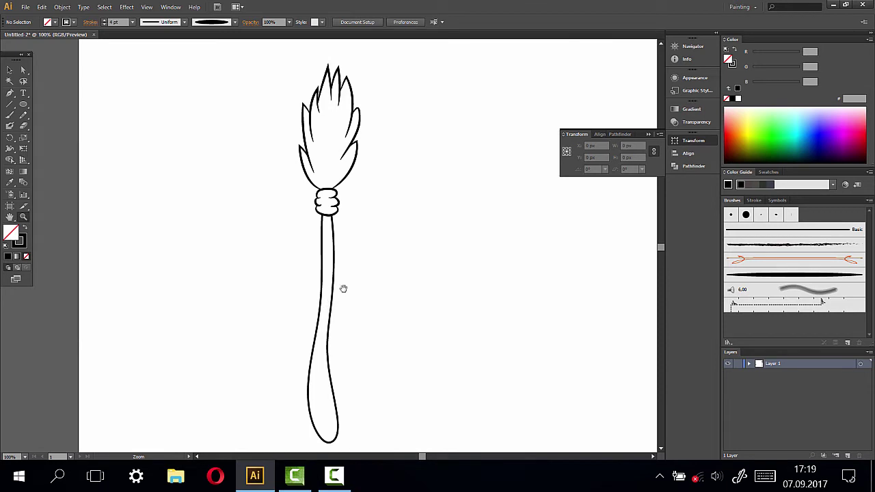
drag(344, 289, 307, 282)
- Select the whole broom and apply Expand Appearance, then Expand, turning it into a group of shapes
click(9, 69)
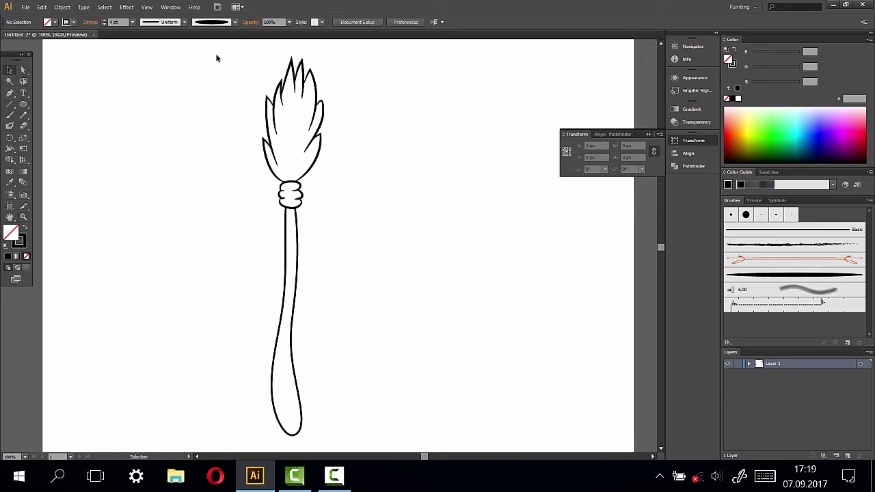
mouse_move(219, 49)
mouse_down()
mouse_move(377, 226)
mouse_move(371, 434)
mouse_up()
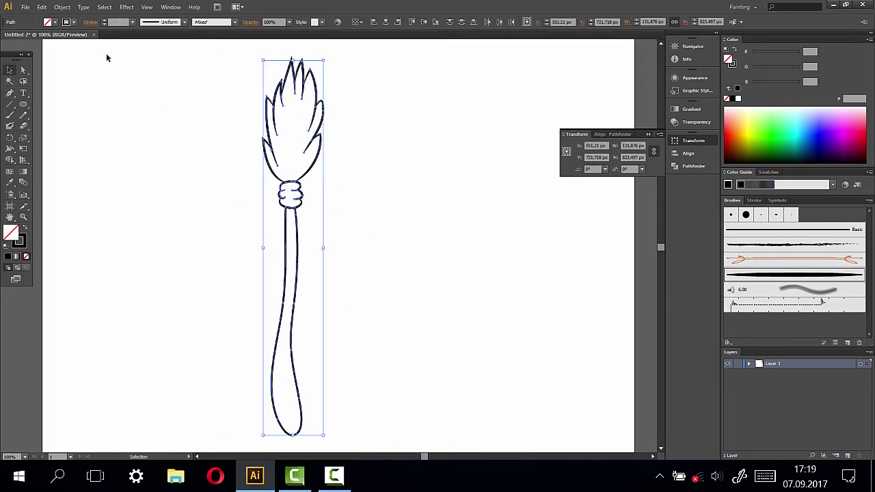
click(62, 6)
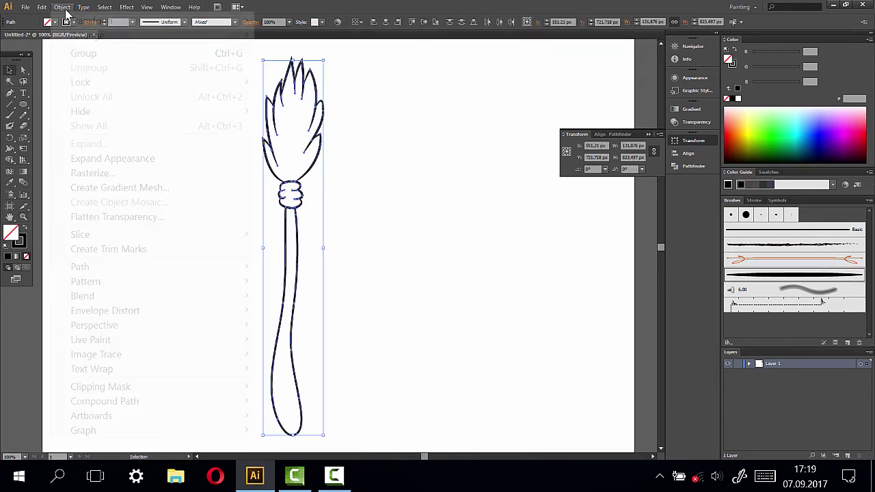
click(143, 162)
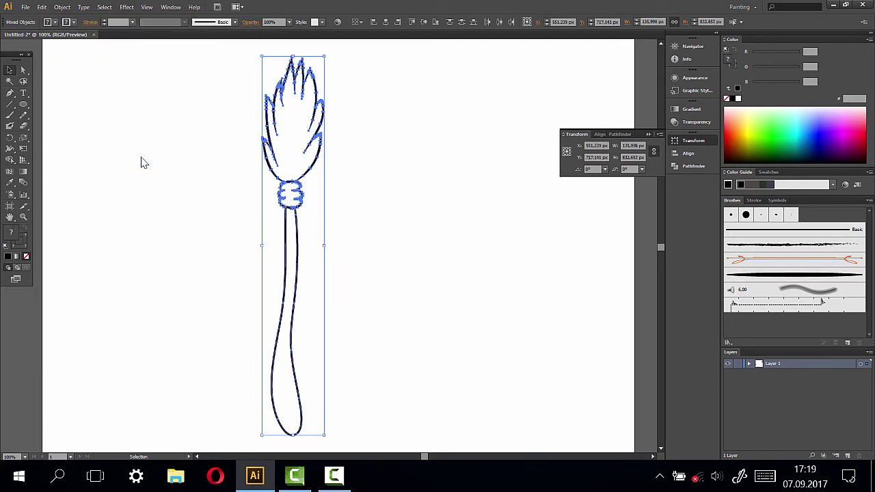
click(62, 7)
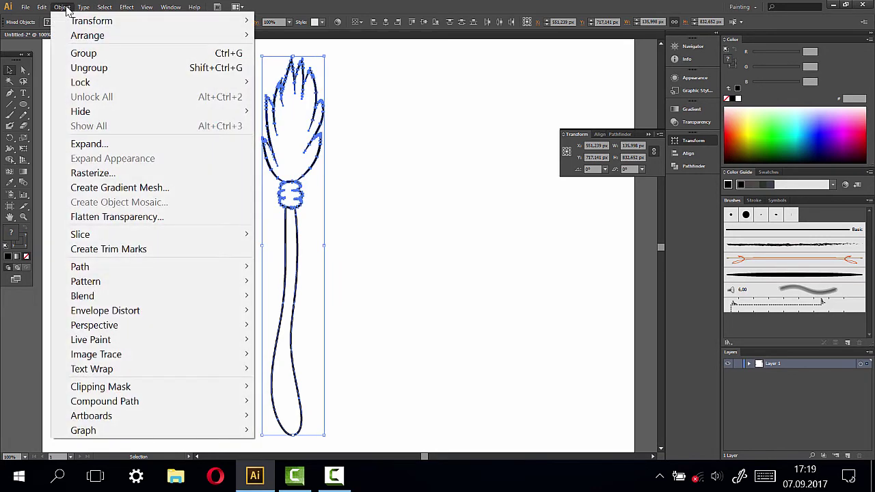
click(81, 145)
click(35, 141)
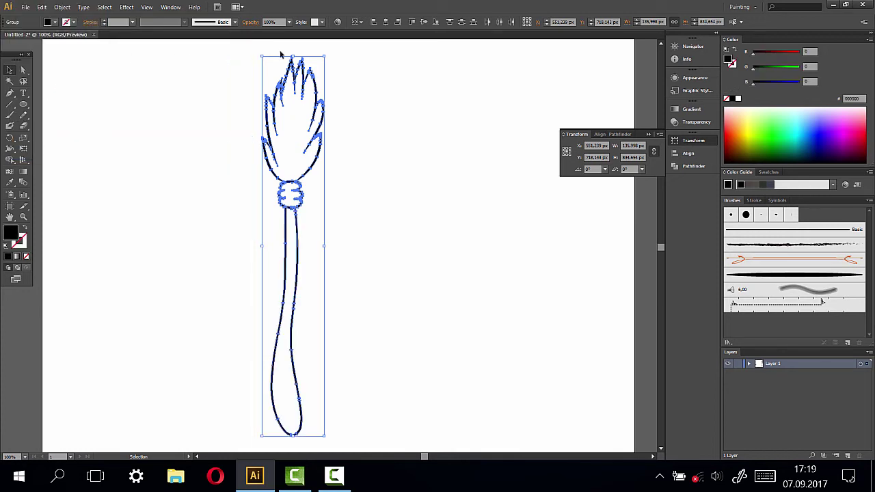
- Rotate the broom about 146° so the bristles sit at the lower left, then reselect it
drag(328, 55, 218, 322)
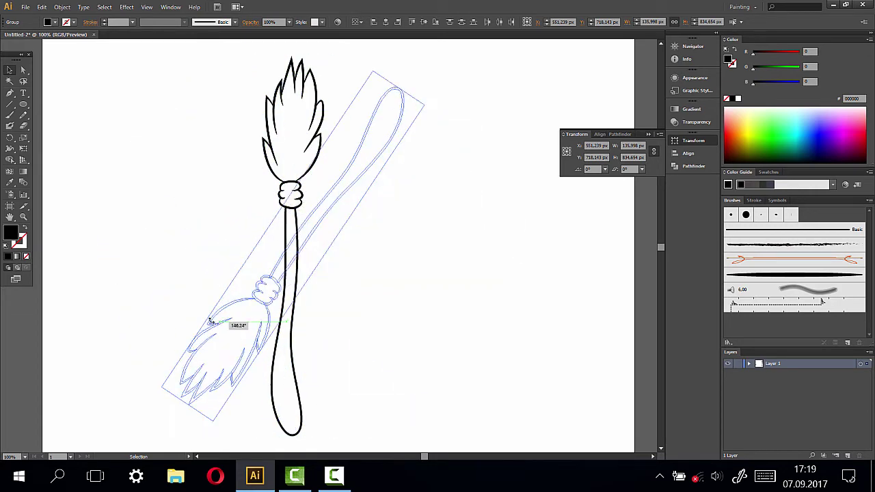
drag(212, 322, 213, 321)
click(321, 324)
mouse_move(312, 314)
mouse_down()
mouse_move(341, 314)
mouse_move(326, 335)
mouse_up()
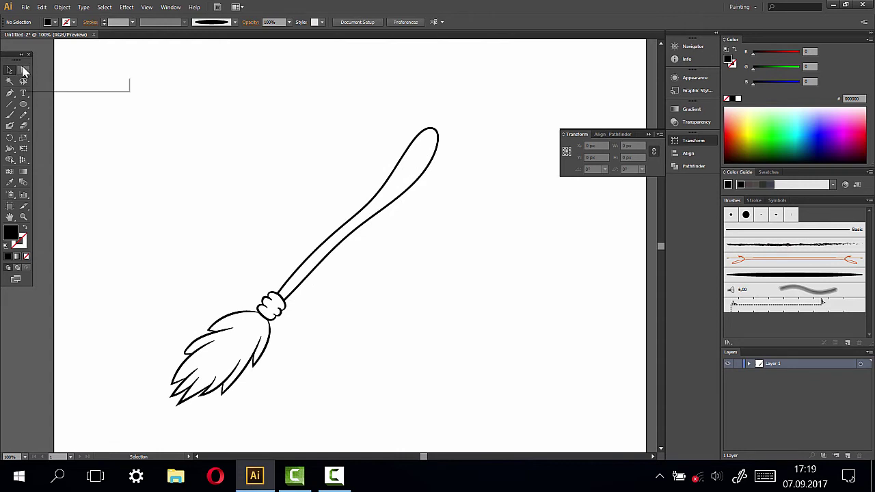
mouse_move(112, 91)
mouse_down()
mouse_move(495, 386)
mouse_move(507, 426)
mouse_up()
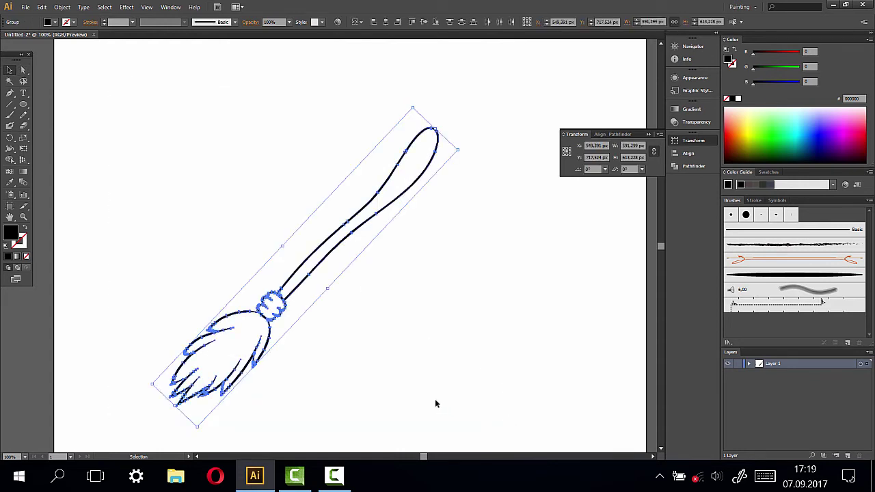
- Fill the handle dark brown with Shape Builder, then switch the Color panel to HSB and try a less saturated brown
click(10, 161)
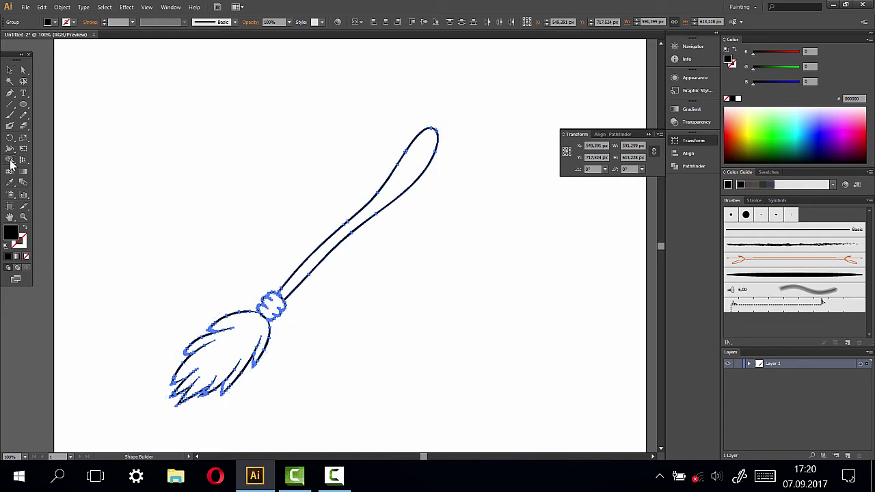
drag(740, 137, 735, 146)
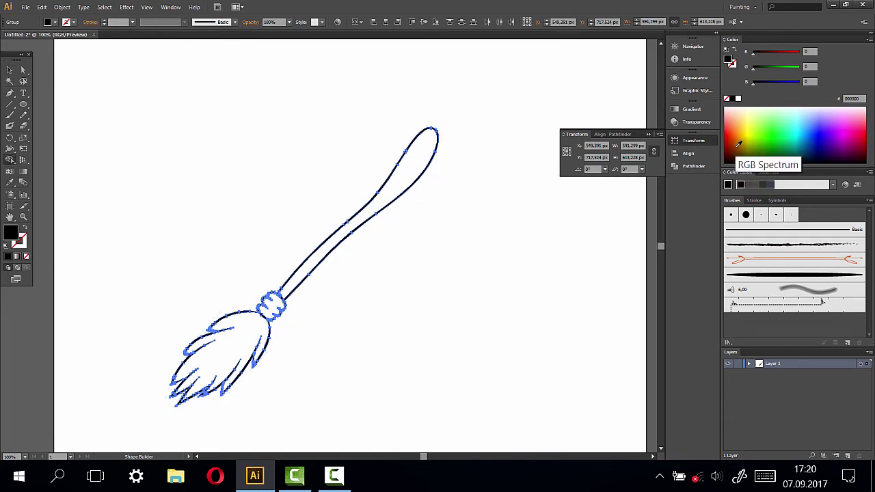
click(424, 157)
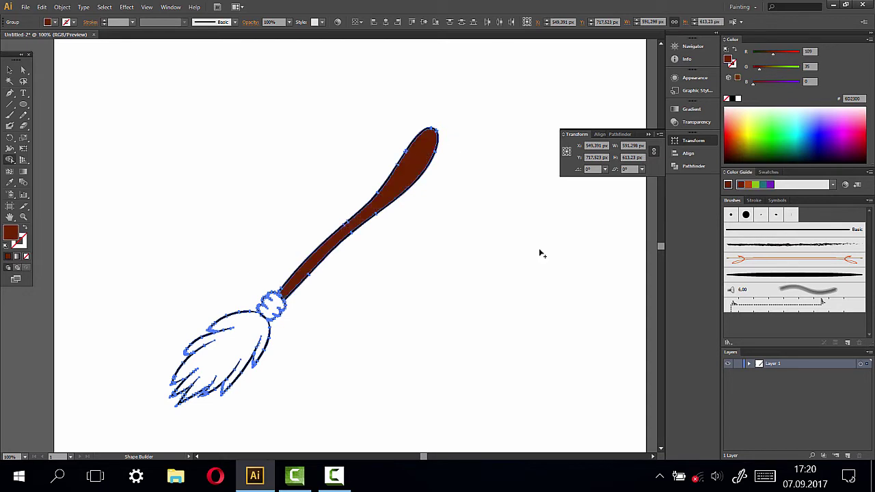
click(868, 39)
click(752, 94)
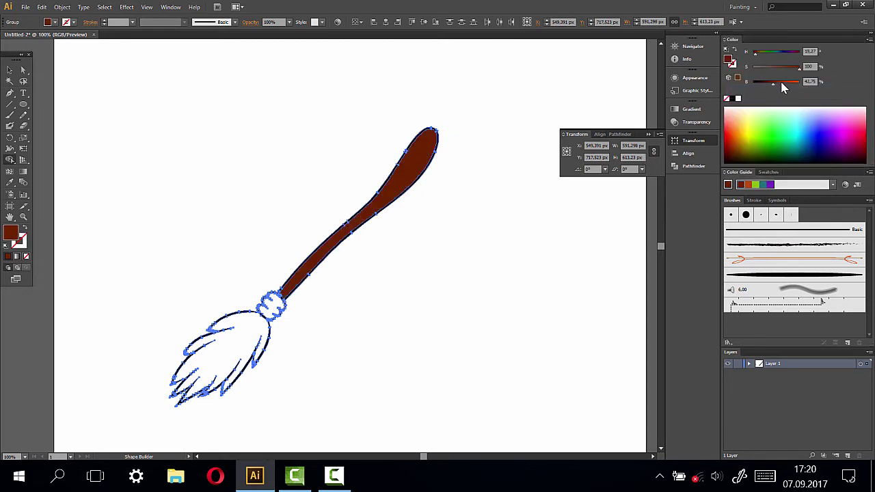
drag(798, 71, 760, 54)
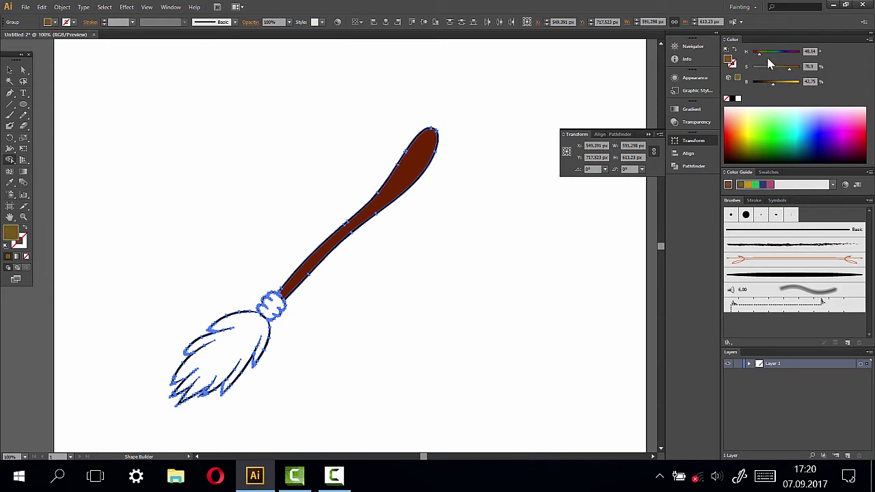
click(425, 155)
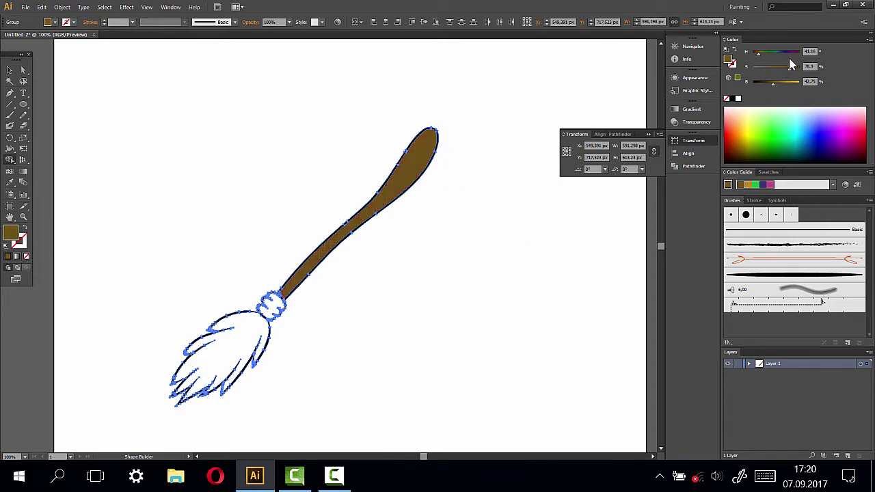
- Refill the handle with a reddish brown at Saturation 100 and Brightness 58
click(765, 53)
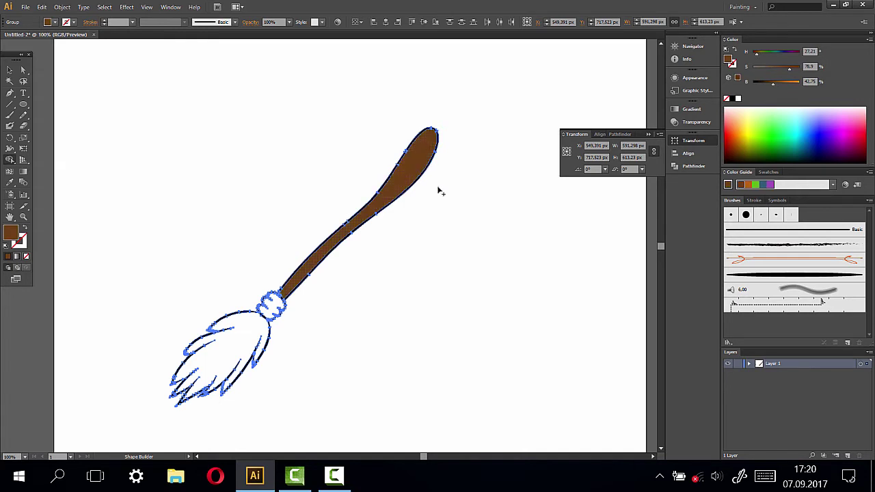
drag(789, 69, 800, 69)
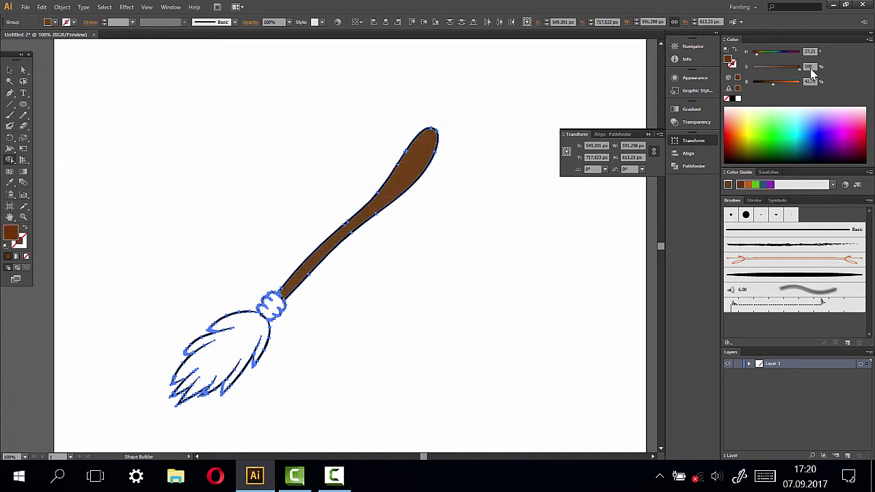
click(440, 170)
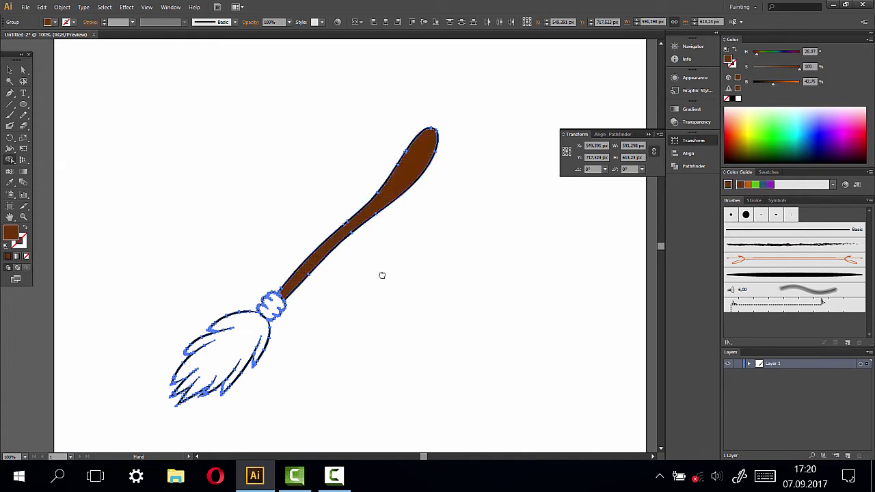
click(779, 81)
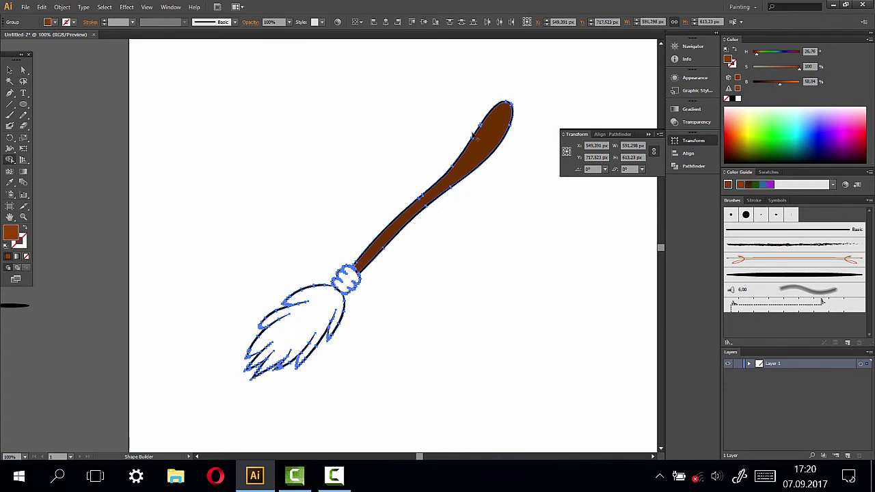
click(473, 135)
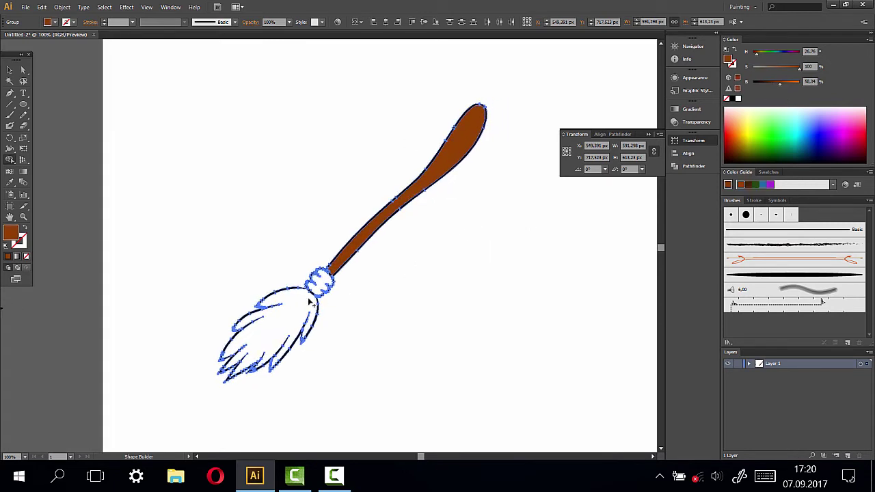
- Fill the broom binding a vivid cyan at hue 174, brightness 97
click(776, 54)
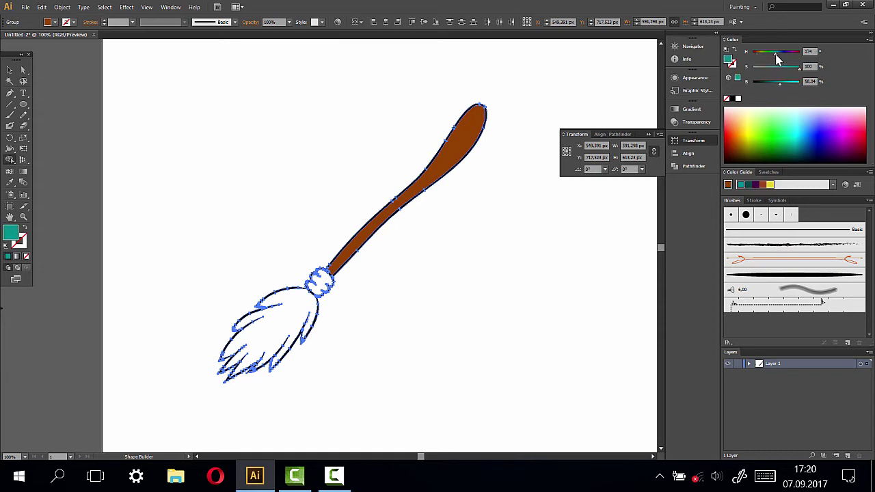
click(318, 290)
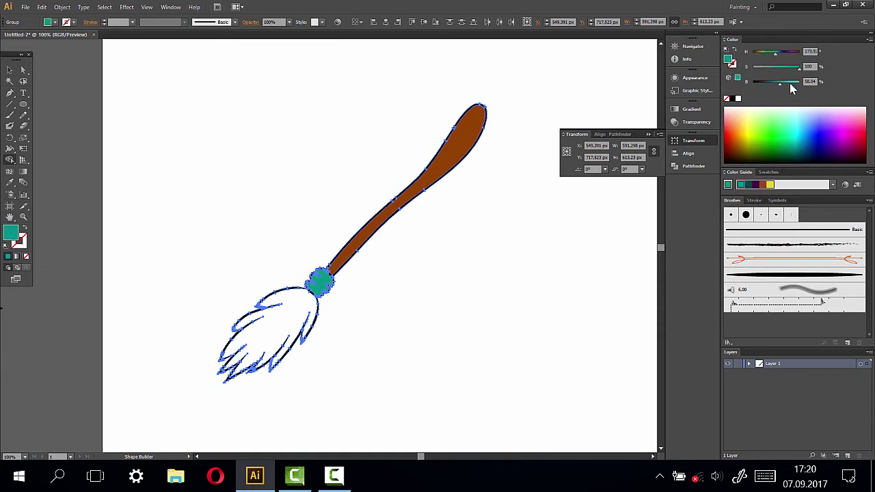
drag(790, 84, 791, 85)
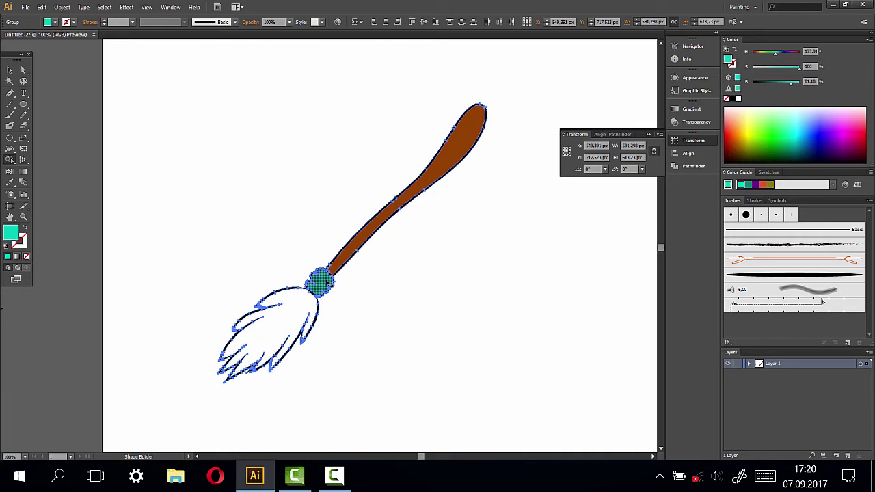
mouse_move(415, 328)
mouse_down()
mouse_move(484, 249)
mouse_move(468, 280)
mouse_up()
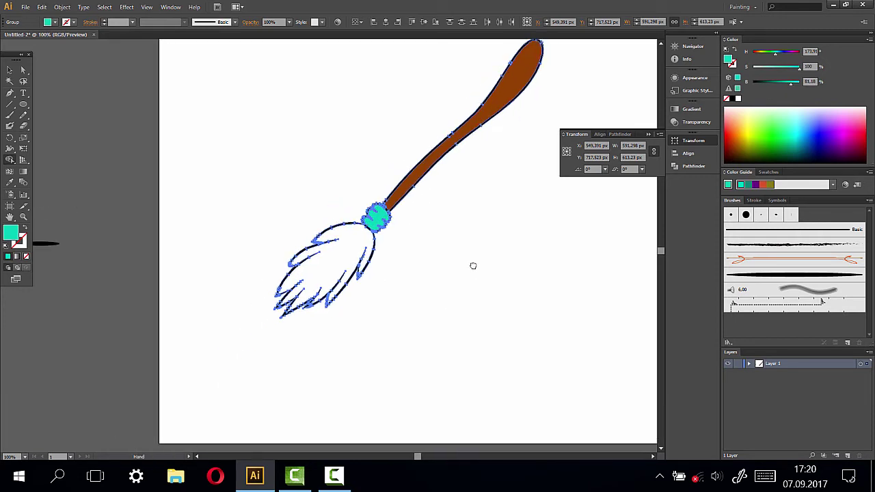
drag(791, 84, 797, 84)
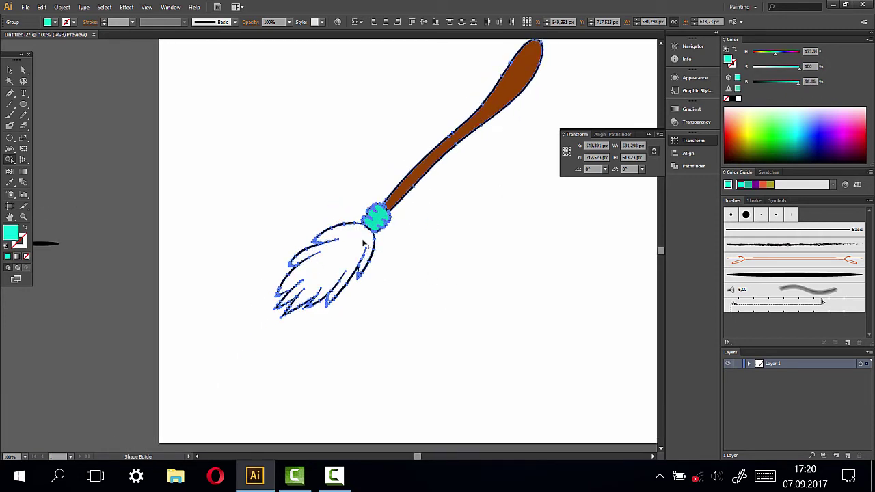
click(384, 217)
- Fill the bristles golden yellow at hue 55, then deselect to preview the colours
click(760, 53)
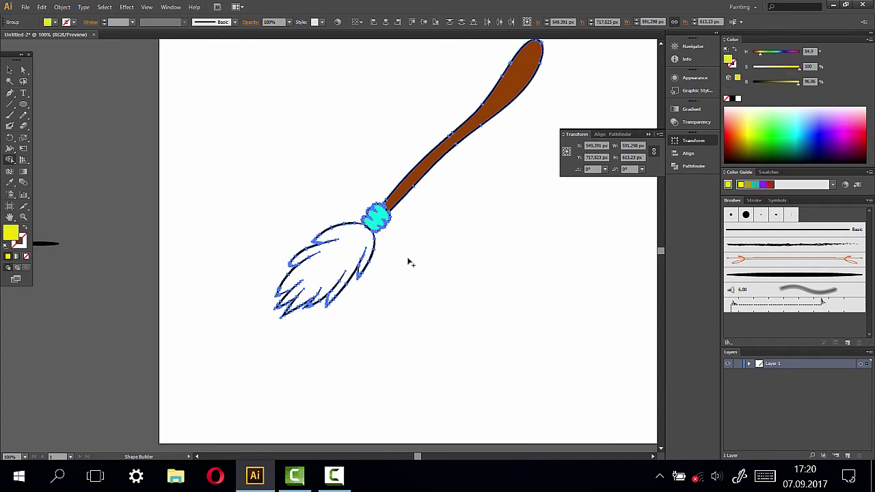
click(338, 263)
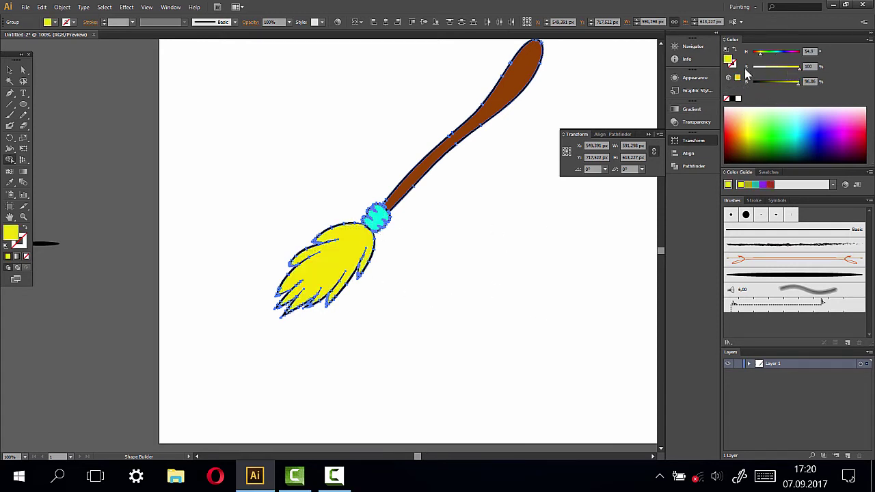
click(763, 57)
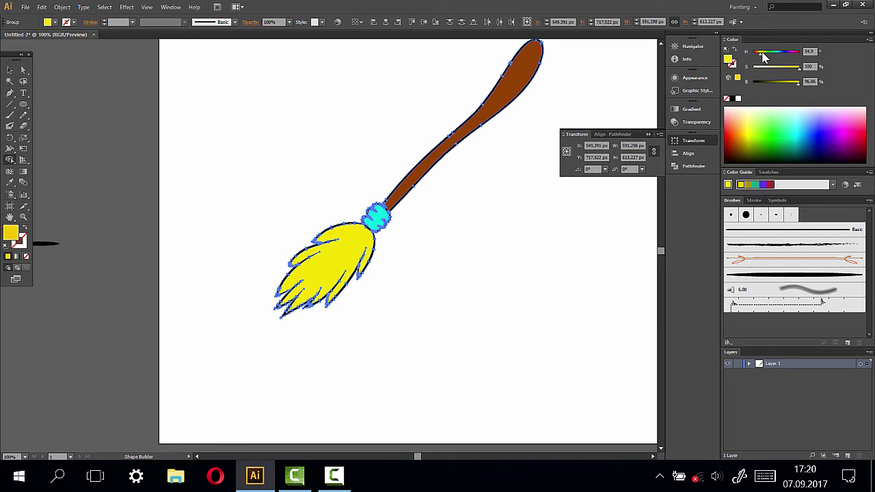
click(352, 251)
drag(500, 307, 434, 327)
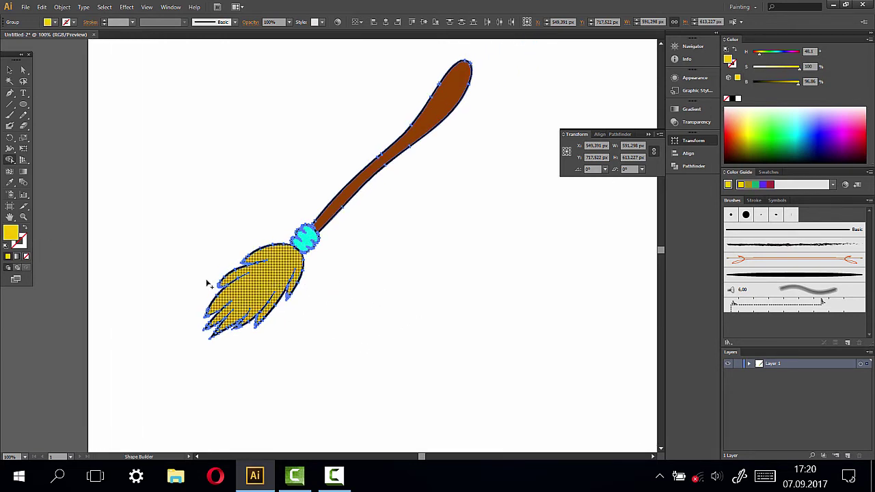
click(23, 216)
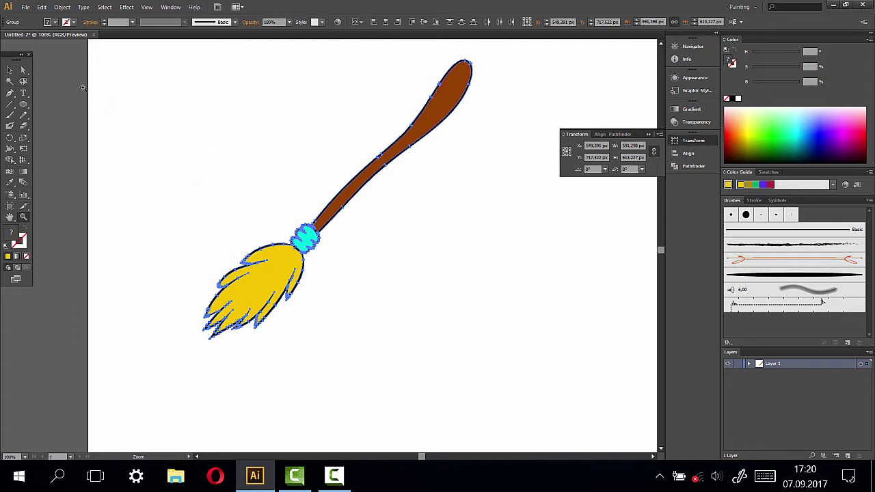
key(v)
click(209, 205)
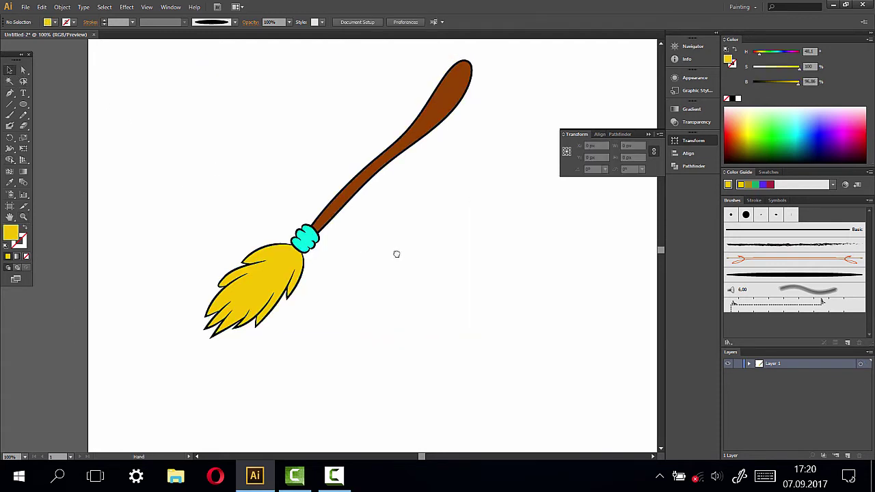
drag(396, 254, 381, 292)
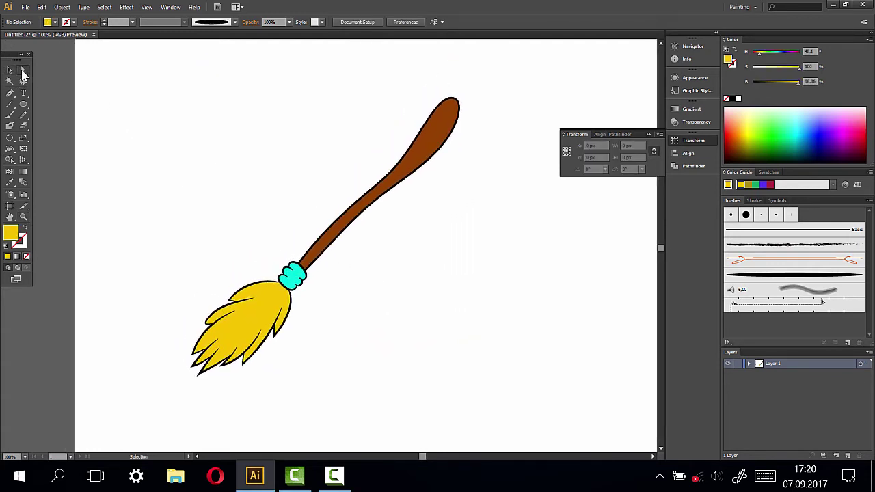
- Paste a copy of the handle path in front and isolate it for editing
click(23, 71)
click(442, 142)
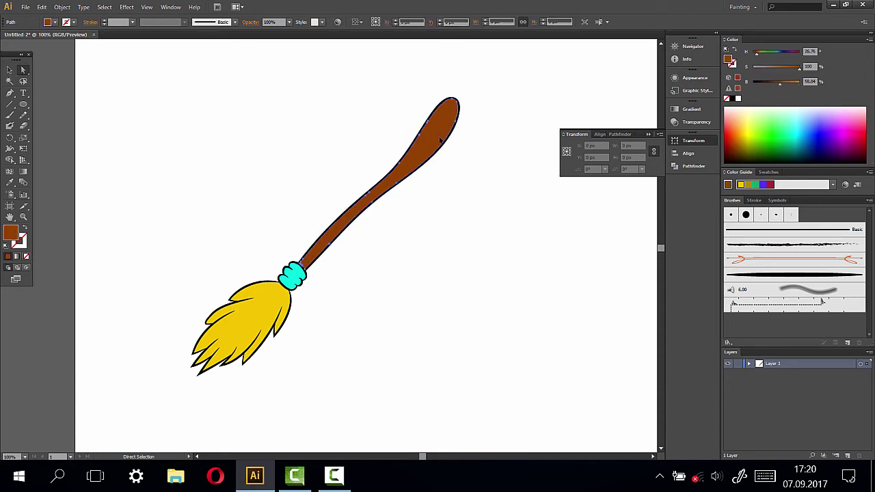
click(41, 7)
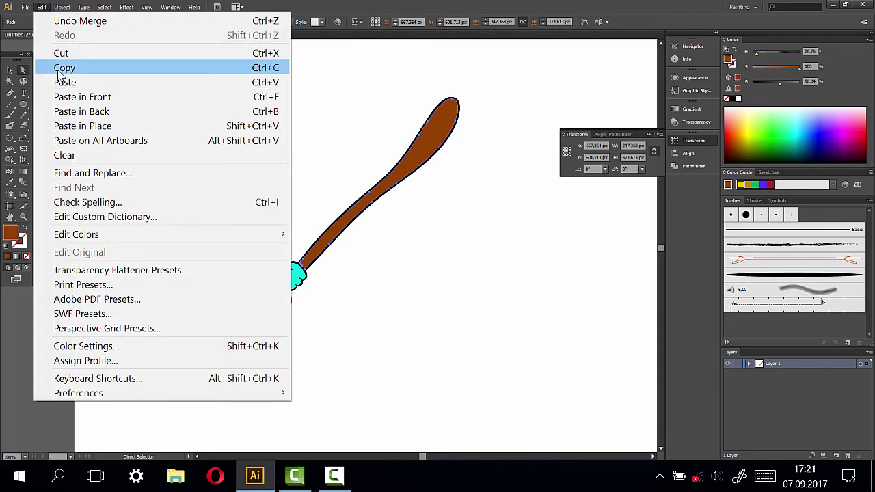
click(60, 71)
click(41, 7)
click(115, 99)
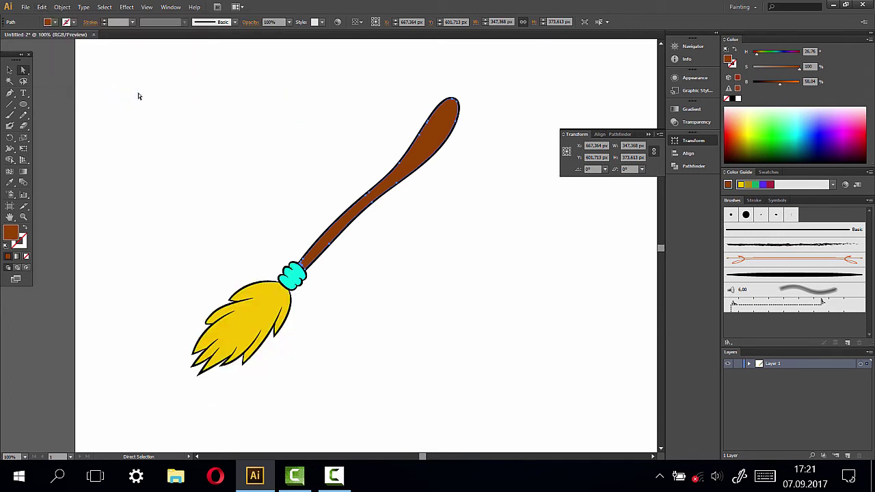
right_click(447, 133)
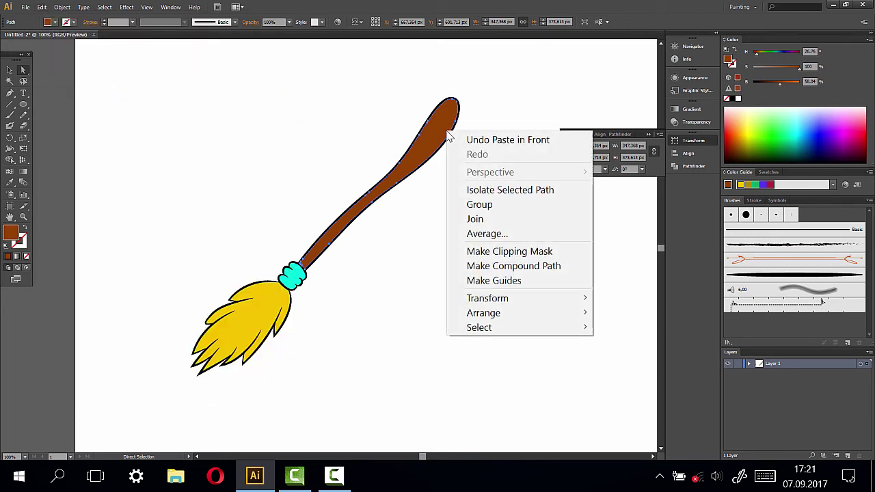
click(516, 191)
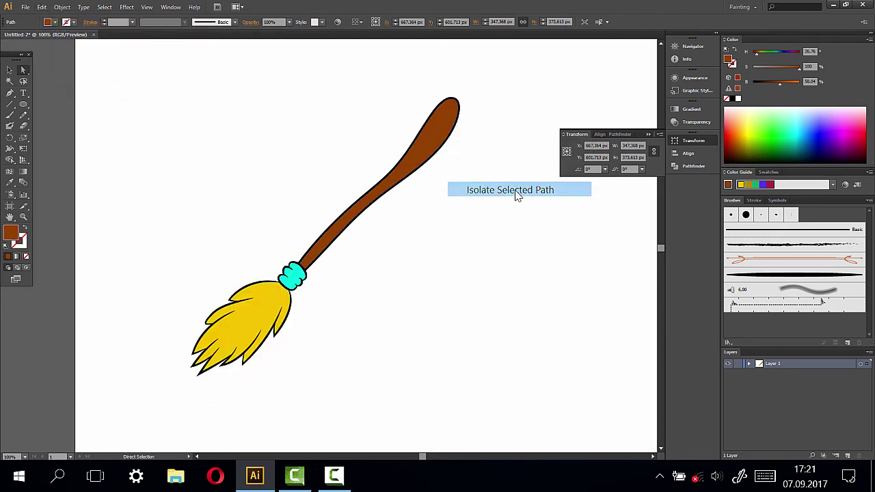
- Zoom in and Knife-cut the handle copy lengthwise around its top
click(24, 215)
drag(264, 79, 486, 288)
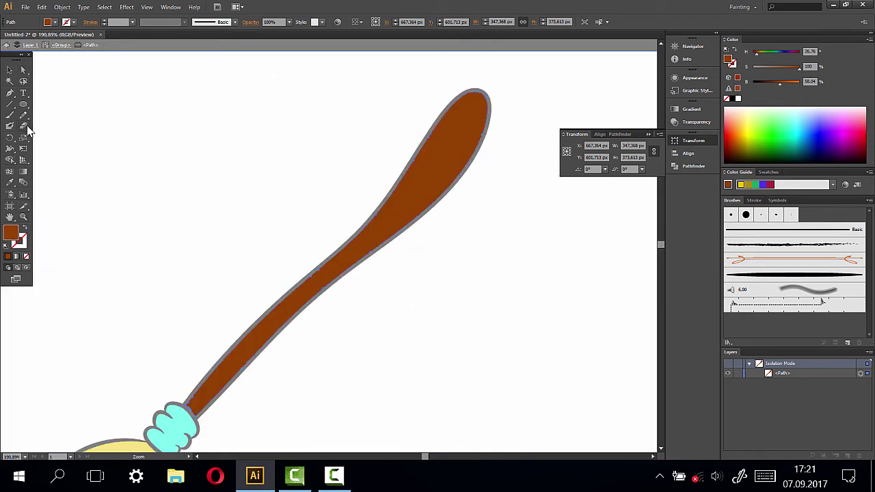
drag(26, 128, 82, 147)
drag(272, 330, 315, 290)
drag(410, 206, 442, 159)
mouse_move(469, 117)
mouse_down()
mouse_move(470, 164)
mouse_move(423, 206)
mouse_up()
drag(349, 268, 323, 290)
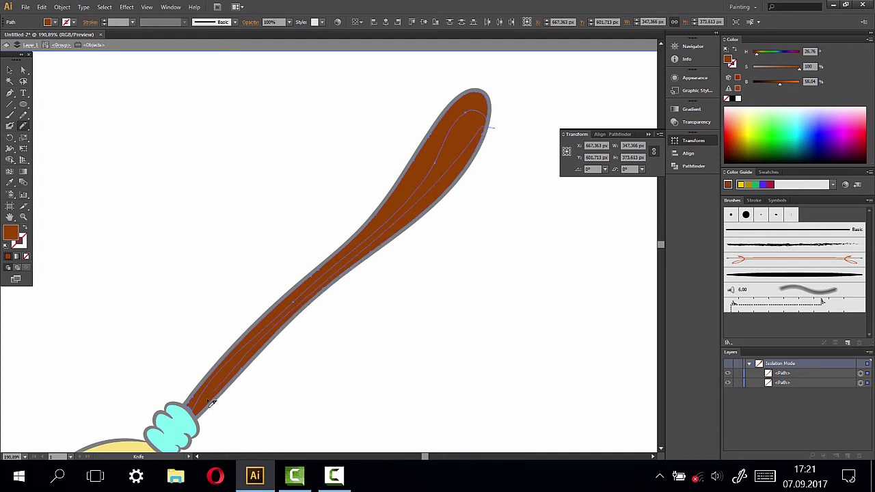
drag(273, 335, 186, 443)
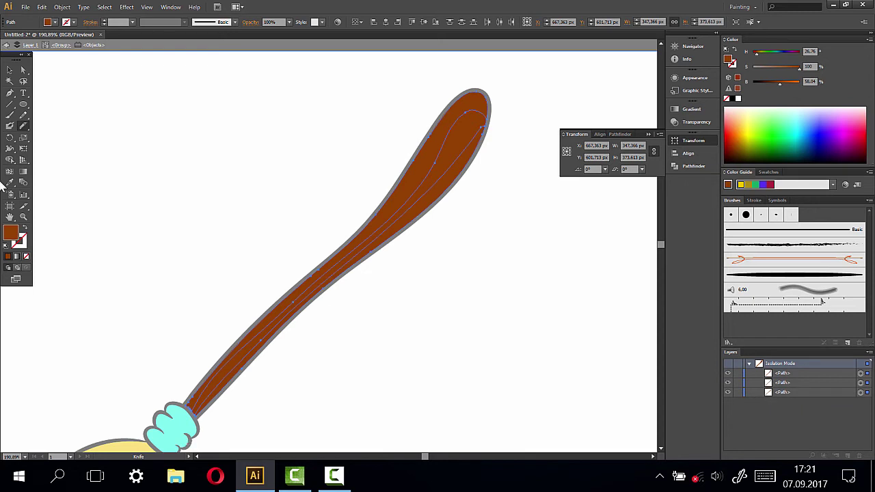
- Delete the cut sliver, lighten the outer brown piece and darken the inner shadow strip
click(23, 69)
click(308, 140)
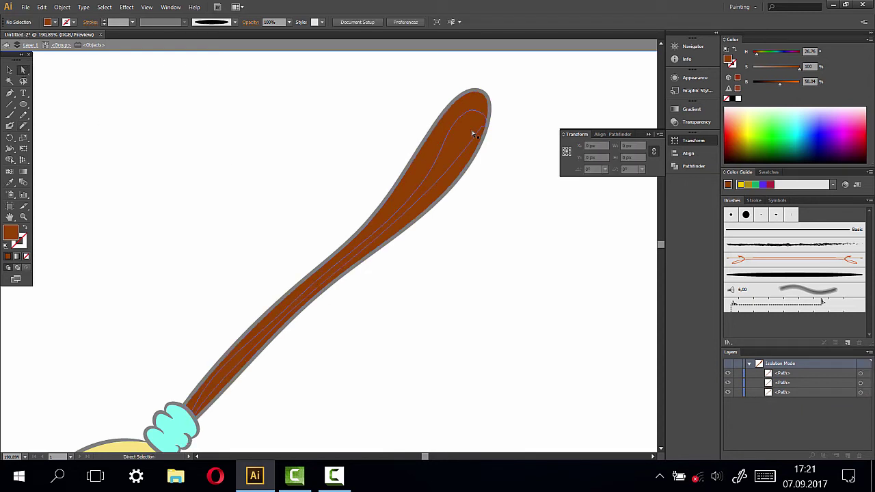
drag(462, 107, 287, 93)
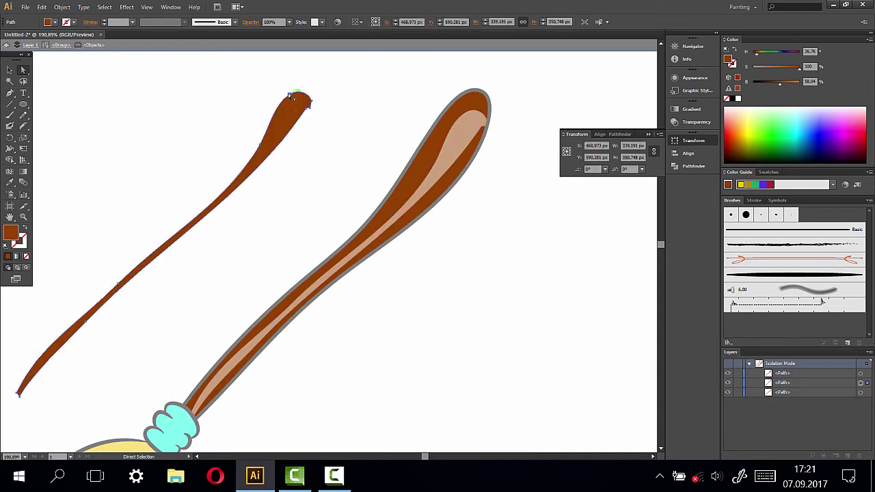
key(Delete)
click(474, 107)
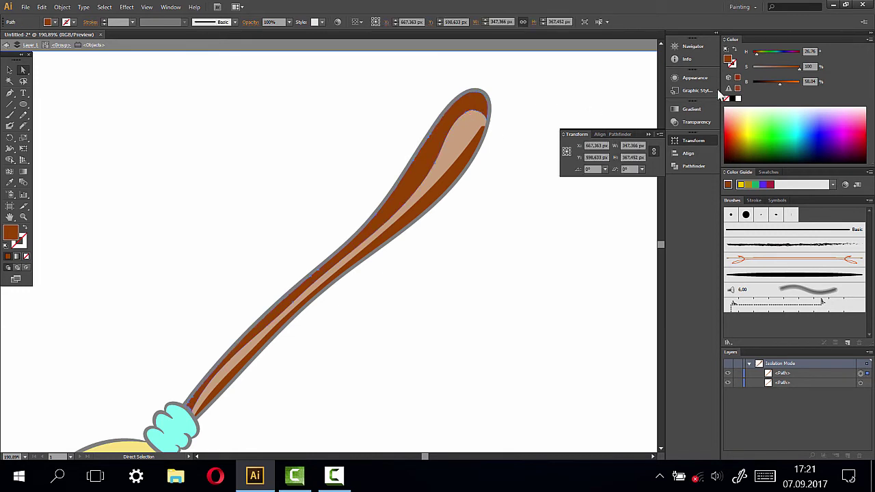
click(786, 84)
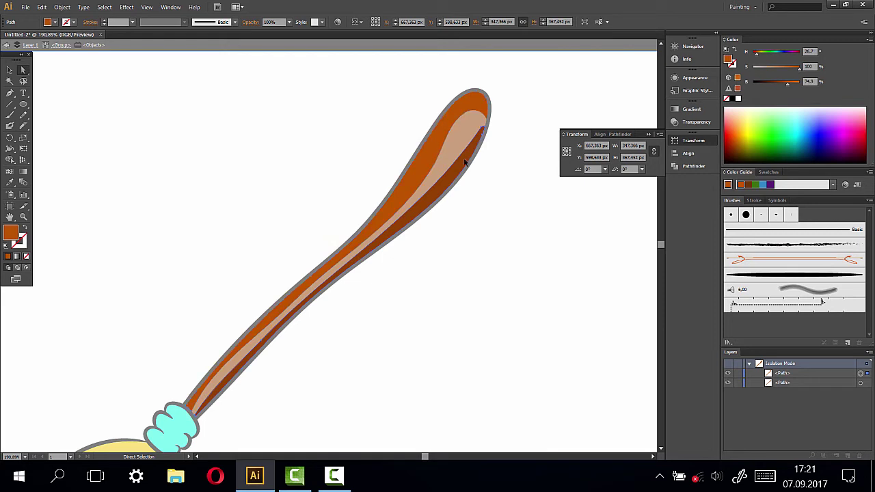
click(465, 162)
click(773, 84)
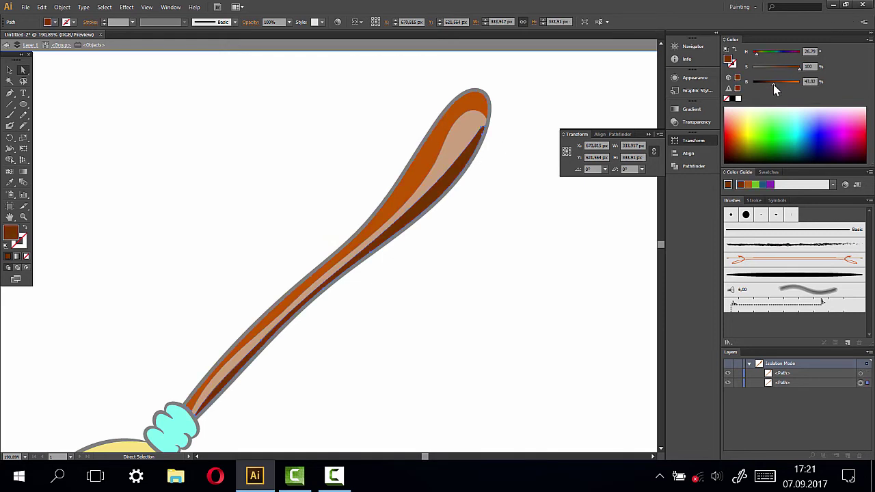
click(496, 251)
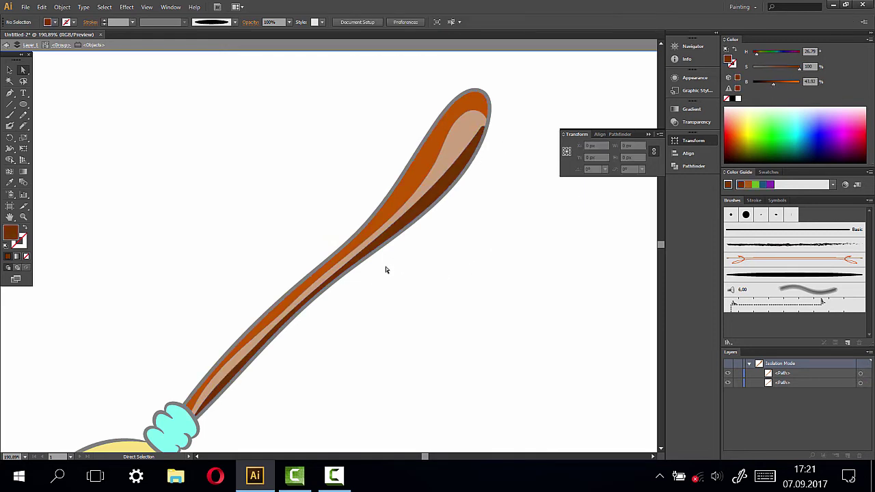
- Exit the handle isolation and paste a copy of the cyan binding in front
click(27, 44)
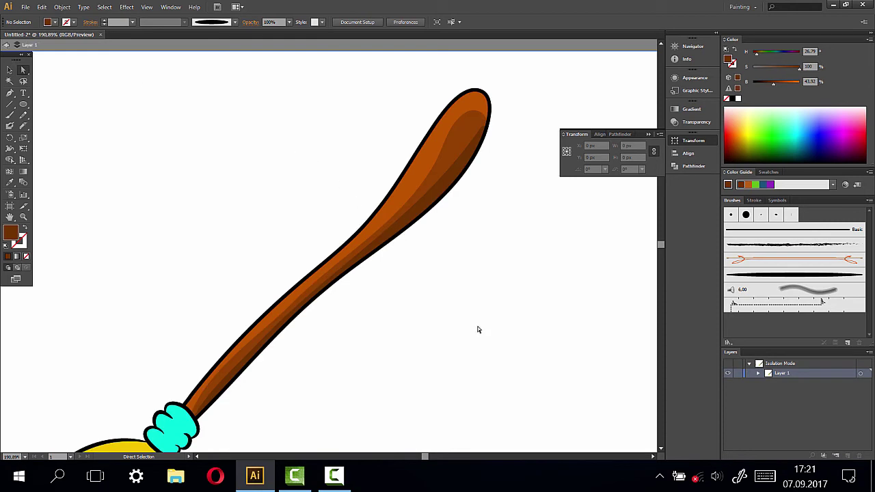
mouse_move(476, 328)
mouse_down()
mouse_move(482, 178)
mouse_move(396, 305)
mouse_up()
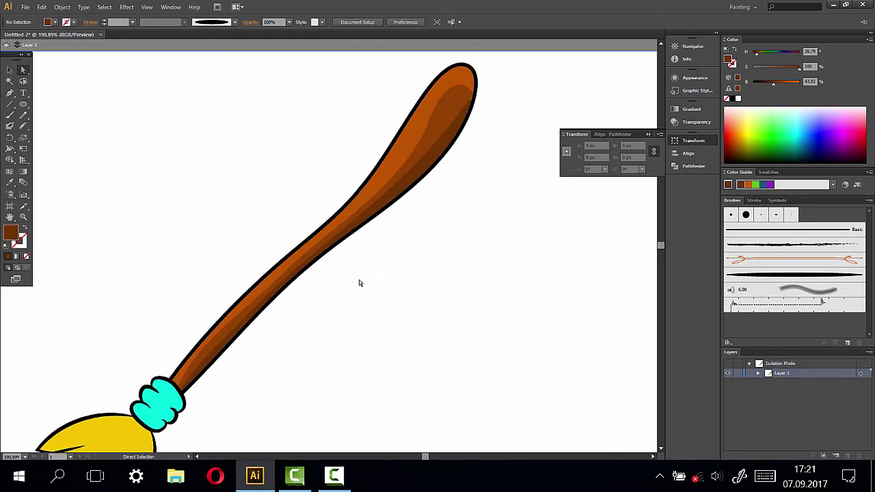
drag(310, 310, 359, 240)
drag(300, 397, 431, 238)
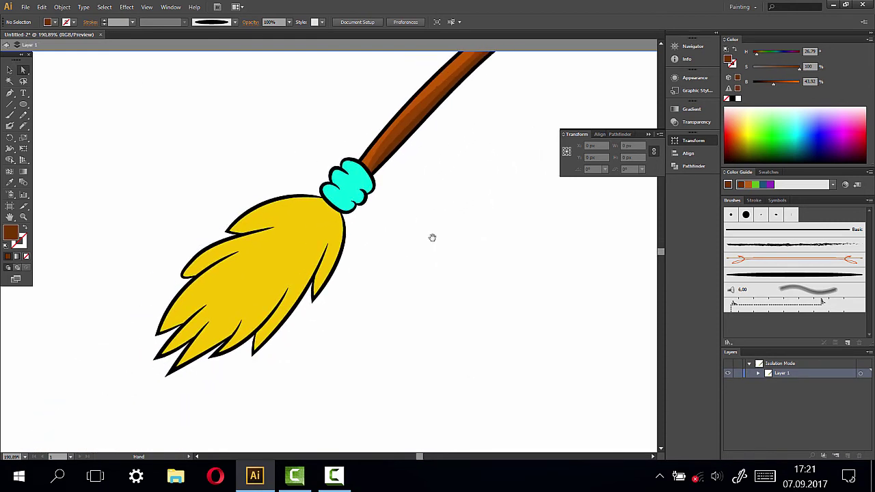
click(350, 202)
click(41, 6)
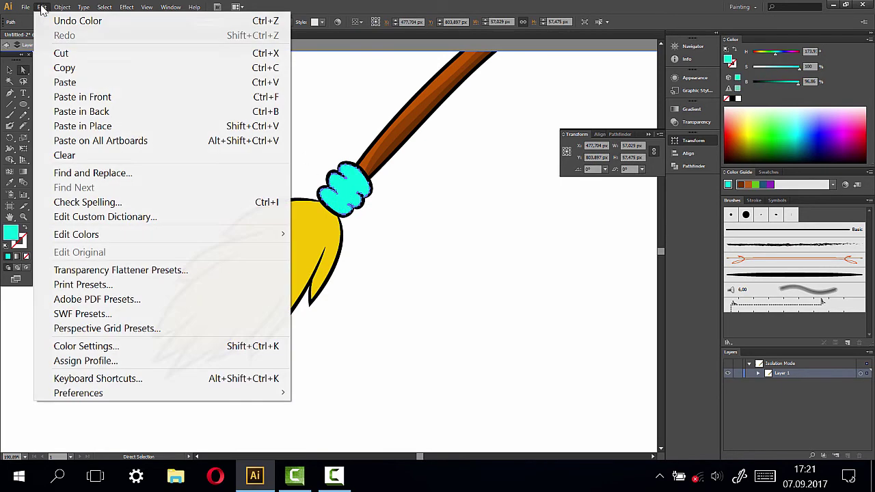
click(65, 68)
click(42, 7)
click(94, 99)
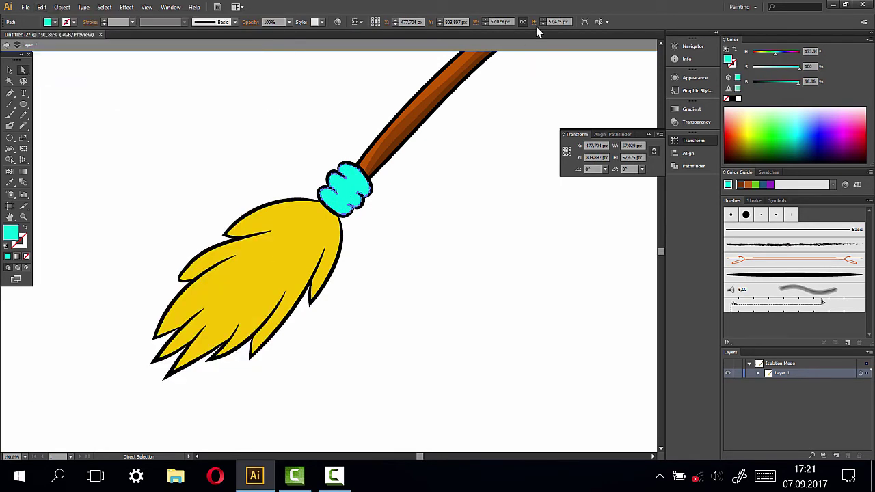
- Isolate the binding copy, zoom in, and Knife-cut a wavy line through it
right_click(328, 199)
click(406, 273)
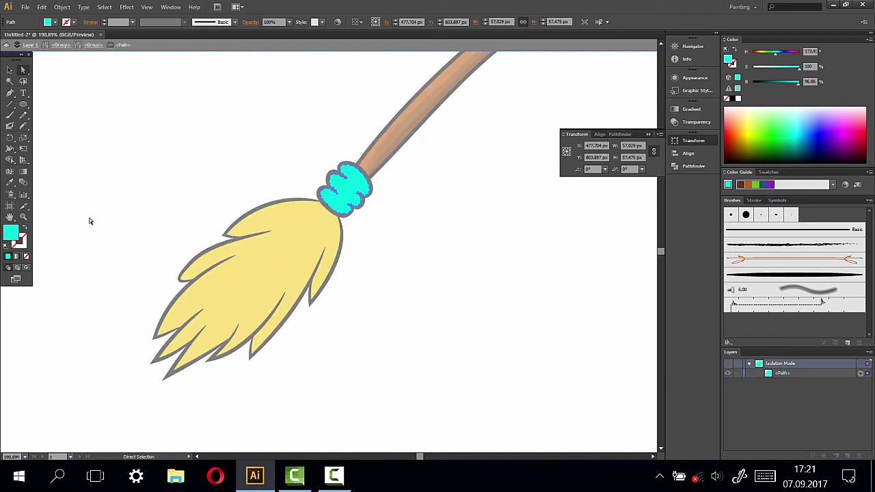
click(23, 217)
drag(296, 144, 384, 221)
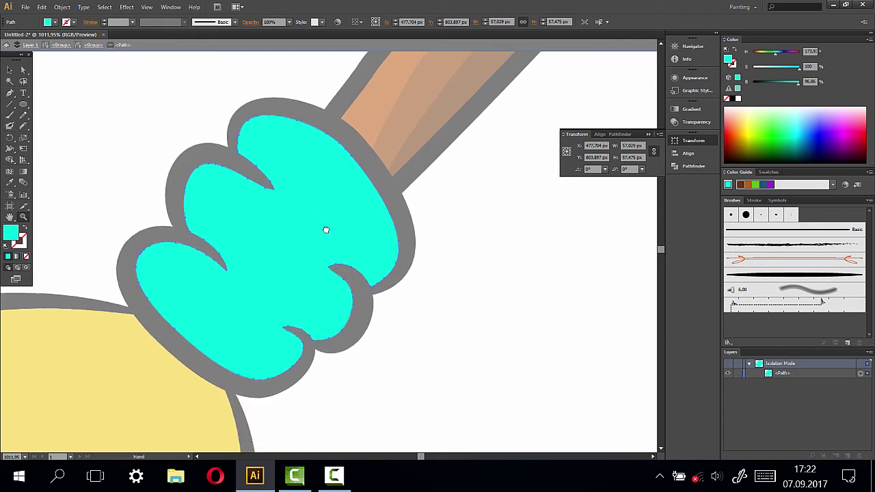
drag(409, 270, 359, 226)
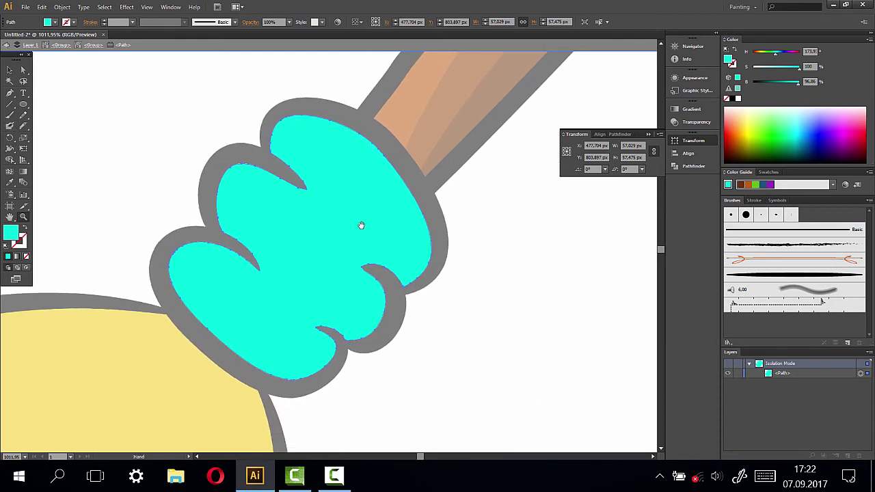
click(24, 127)
mouse_move(305, 144)
mouse_down()
mouse_move(328, 203)
mouse_move(262, 192)
mouse_move(248, 233)
mouse_move(268, 291)
mouse_move(197, 262)
mouse_move(234, 318)
mouse_move(313, 360)
mouse_move(294, 317)
mouse_move(336, 322)
mouse_move(365, 301)
mouse_move(328, 260)
mouse_move(407, 270)
mouse_move(415, 221)
mouse_move(381, 106)
mouse_up()
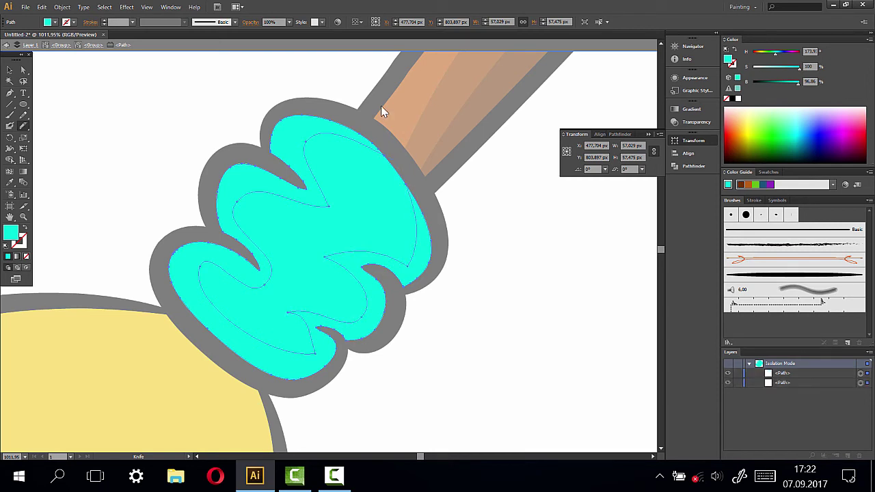
- Darken the outer binding piece to teal
click(22, 69)
click(349, 221)
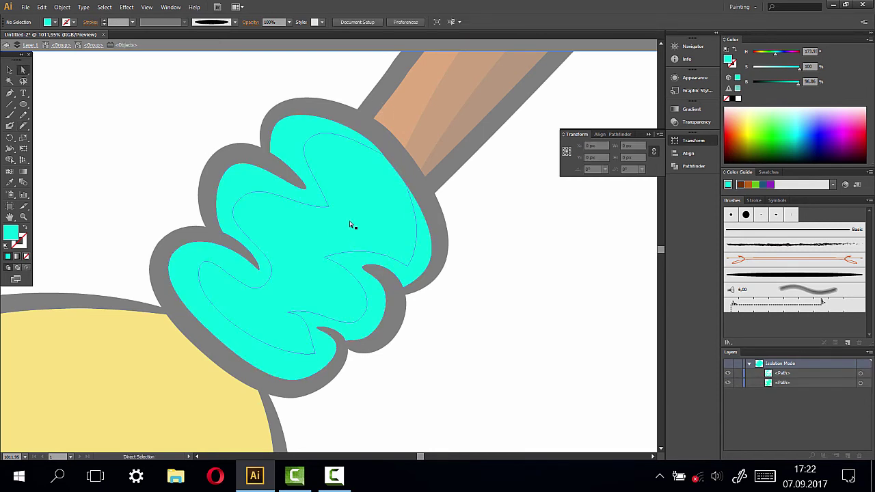
click(296, 132)
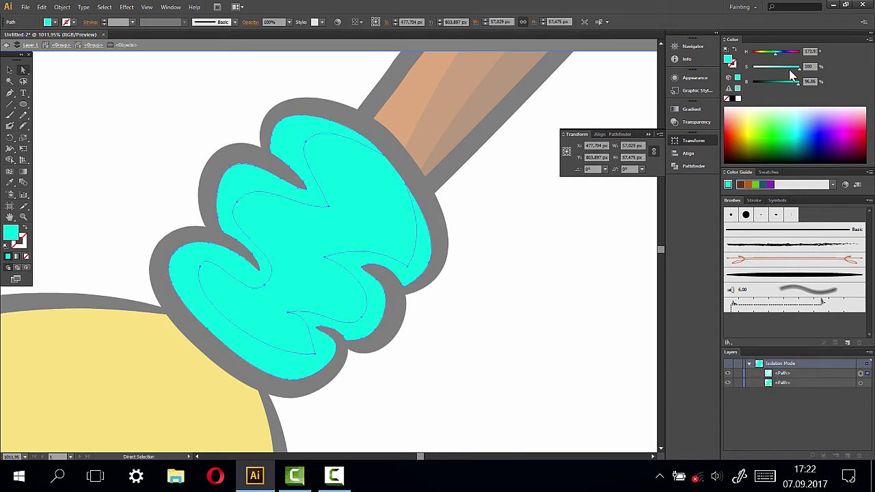
drag(793, 87, 792, 89)
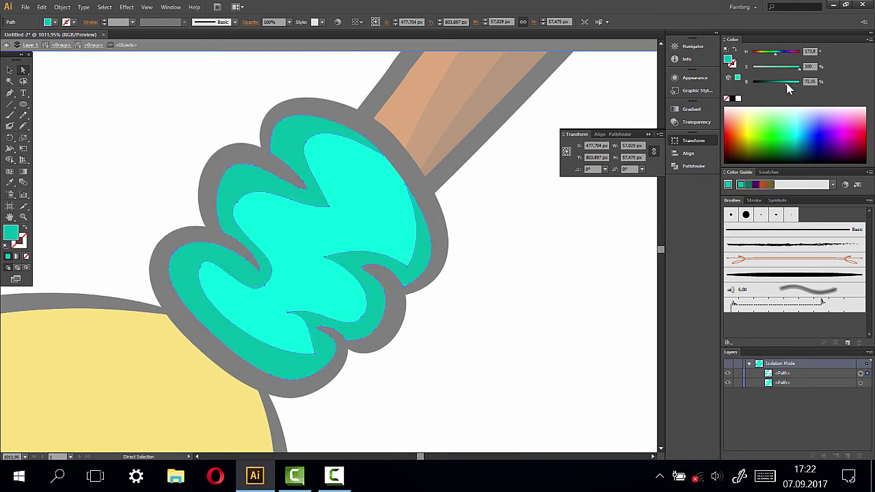
- Offset the inner binding piece inward by -5 px
click(489, 203)
click(370, 194)
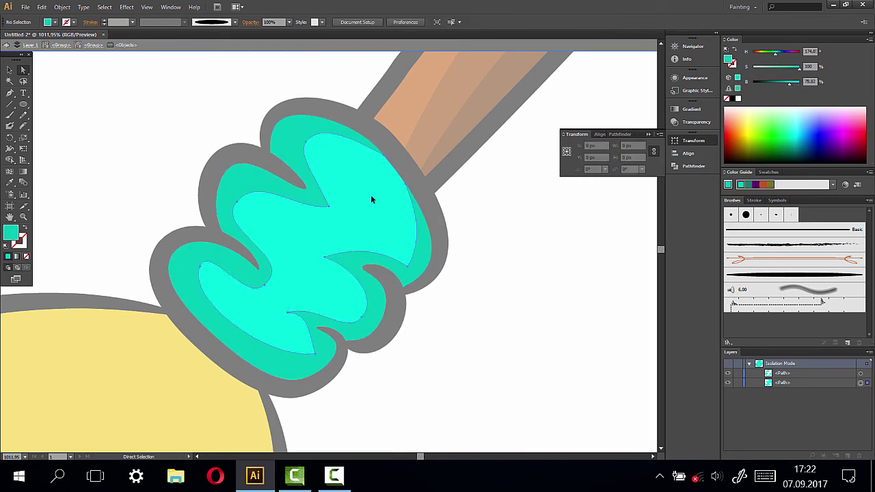
click(63, 7)
mouse_move(80, 266)
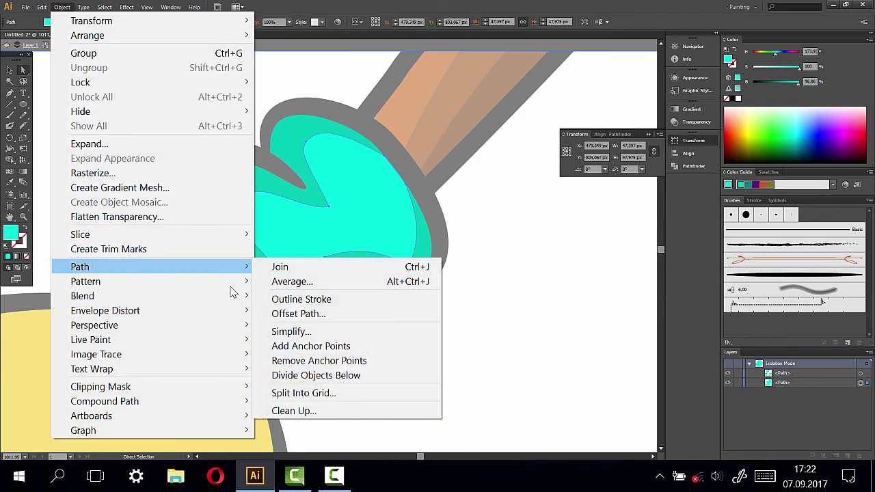
click(295, 314)
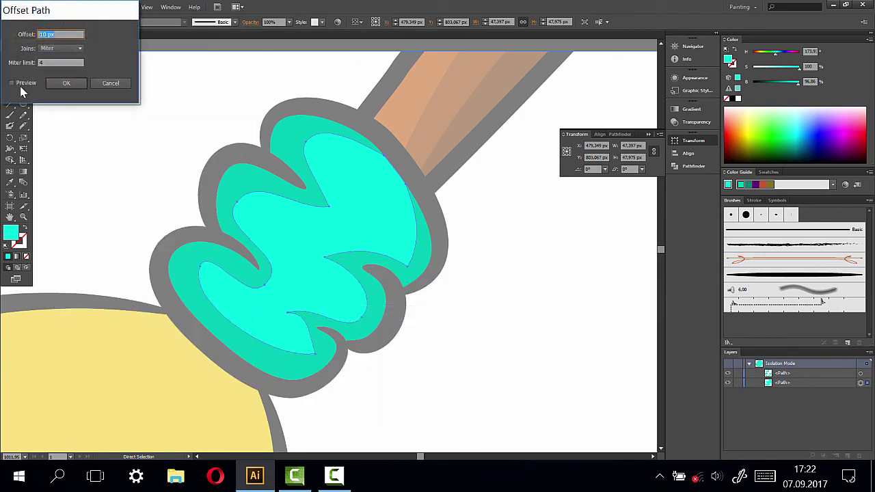
click(12, 83)
text(-4)
key(Tab)
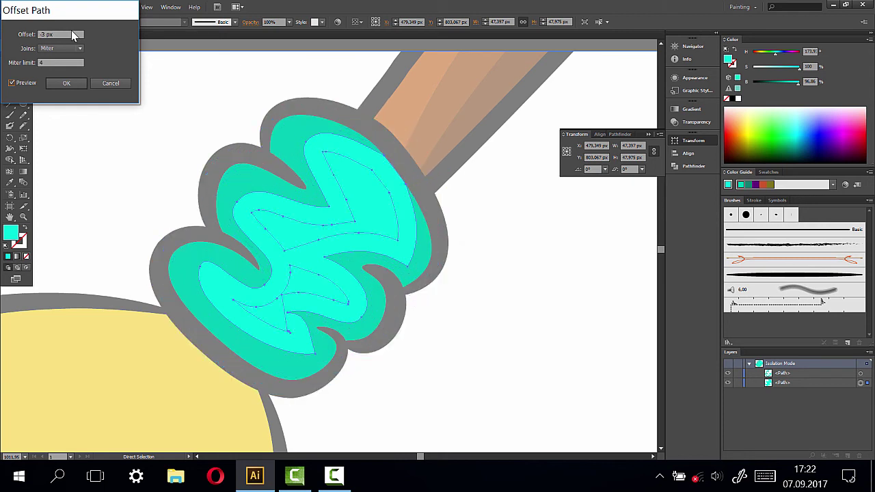
key(Down)
click(64, 83)
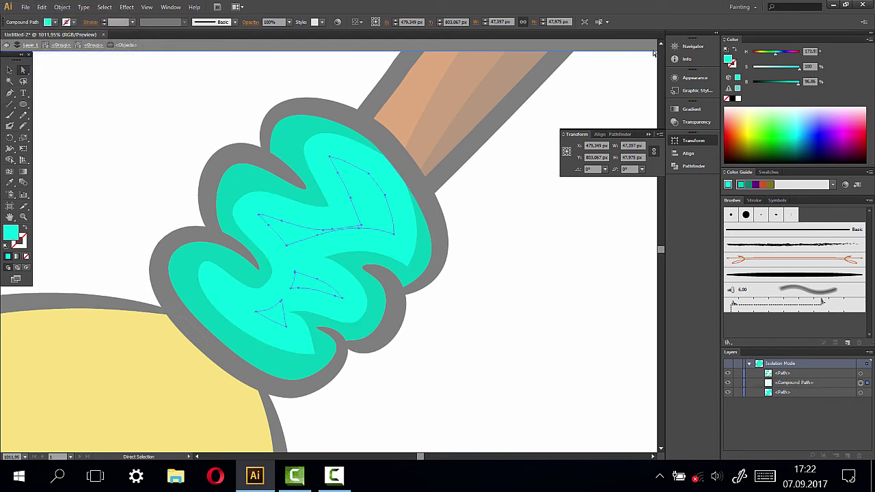
- Recolour the offset highlights a pale, near-white cyan at full brightness
drag(785, 68, 777, 74)
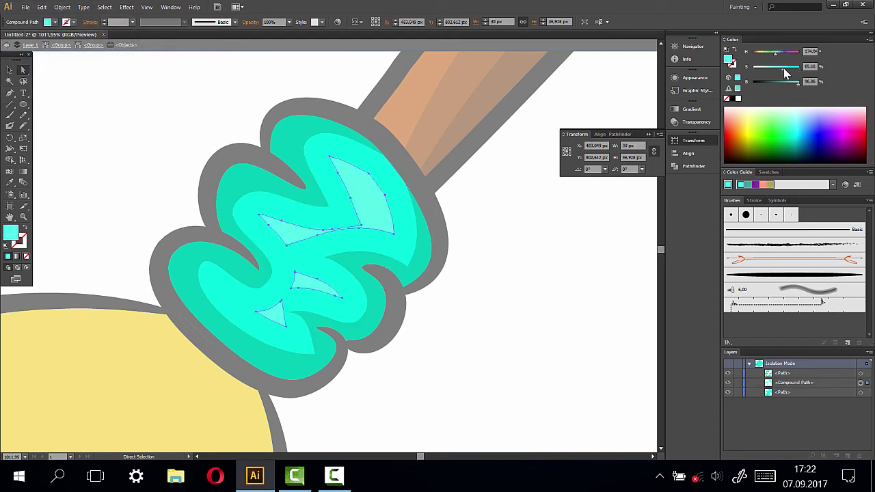
click(778, 69)
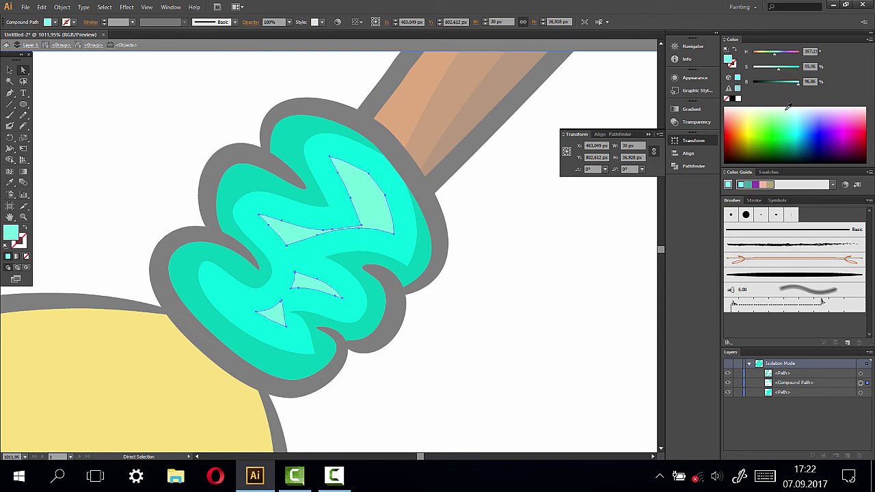
click(805, 82)
text(100)
drag(777, 68, 771, 71)
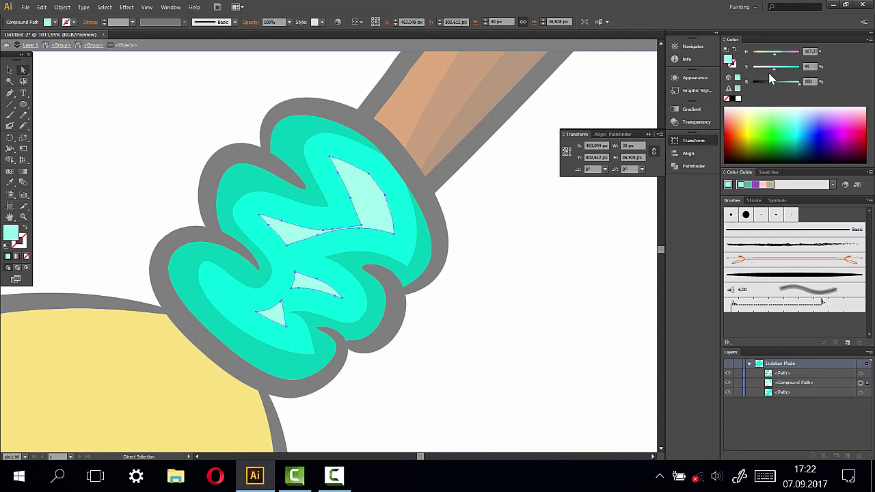
click(482, 253)
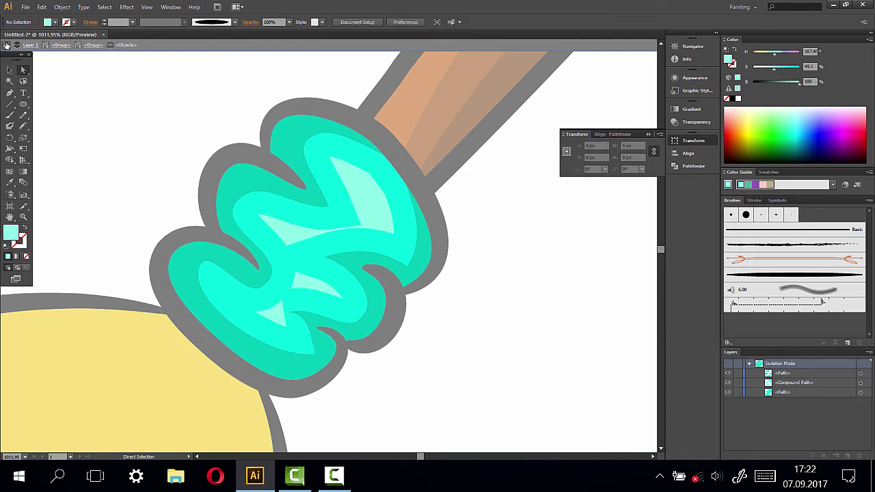
- Exit isolation mode and zoom out to see the whole broom
click(27, 45)
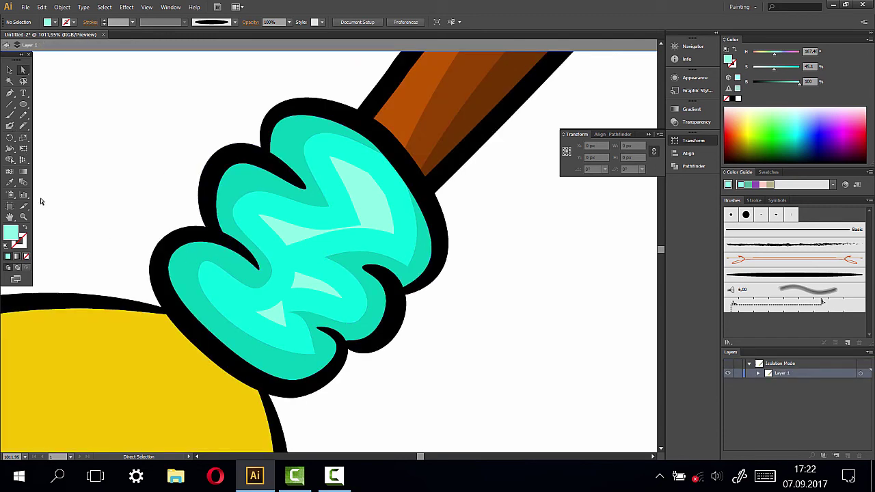
click(24, 217)
alt+click(265, 254)
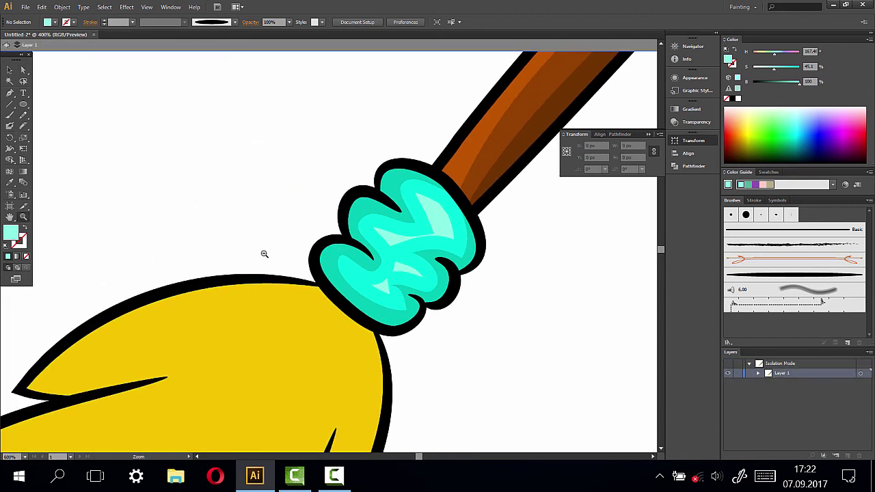
alt+click(326, 256)
alt+click(327, 271)
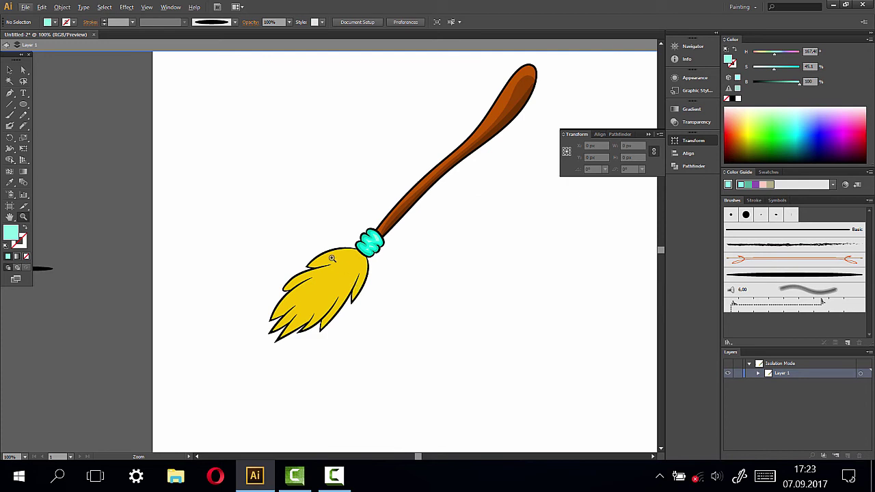
- Paste a copy of the yellow bristles in front, isolate it, and zoom onto the broom head
click(23, 70)
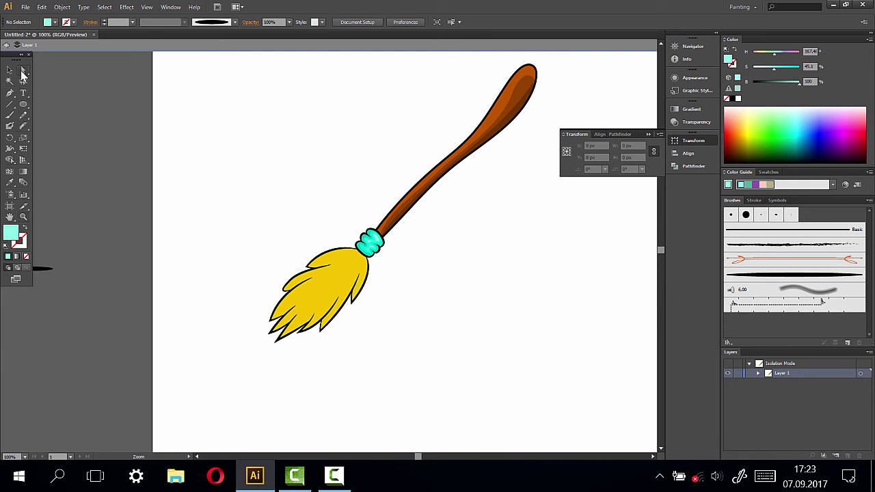
click(333, 290)
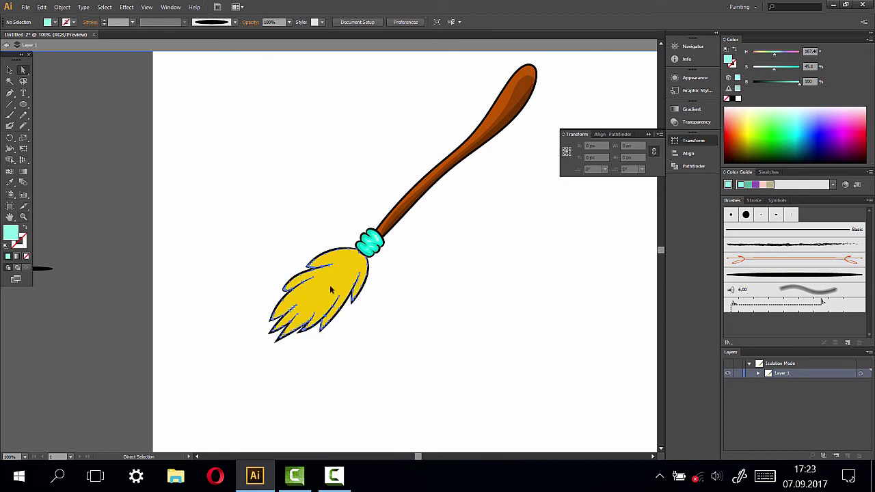
click(42, 6)
click(67, 68)
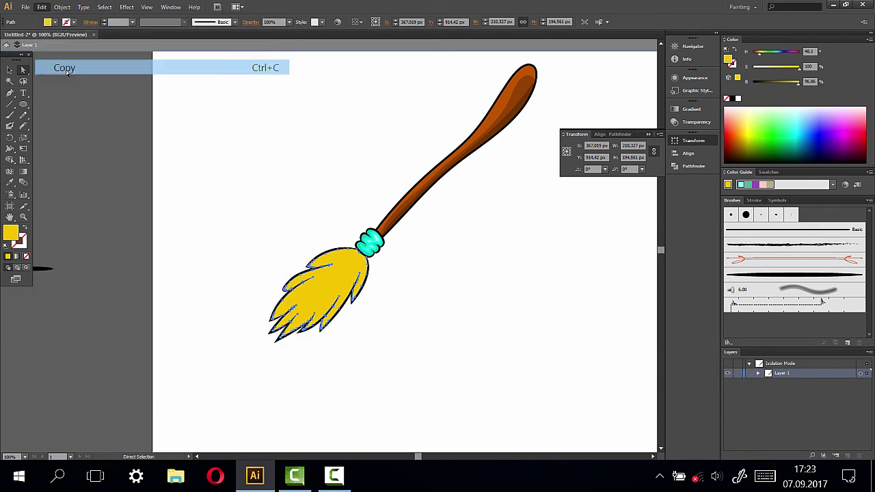
click(41, 7)
click(86, 100)
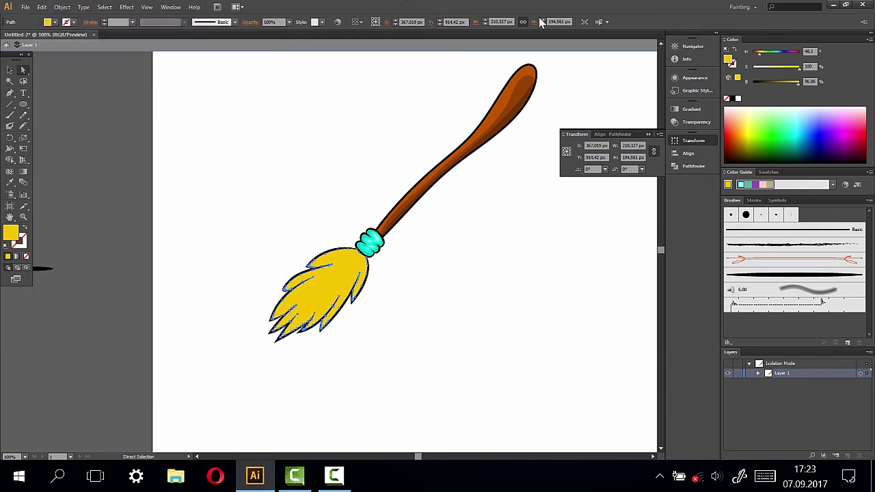
right_click(342, 269)
click(389, 121)
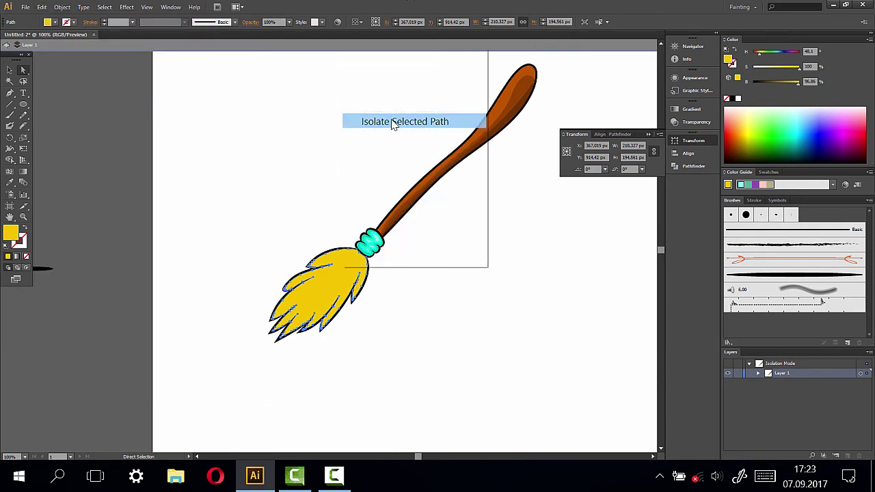
click(23, 217)
drag(255, 223, 374, 357)
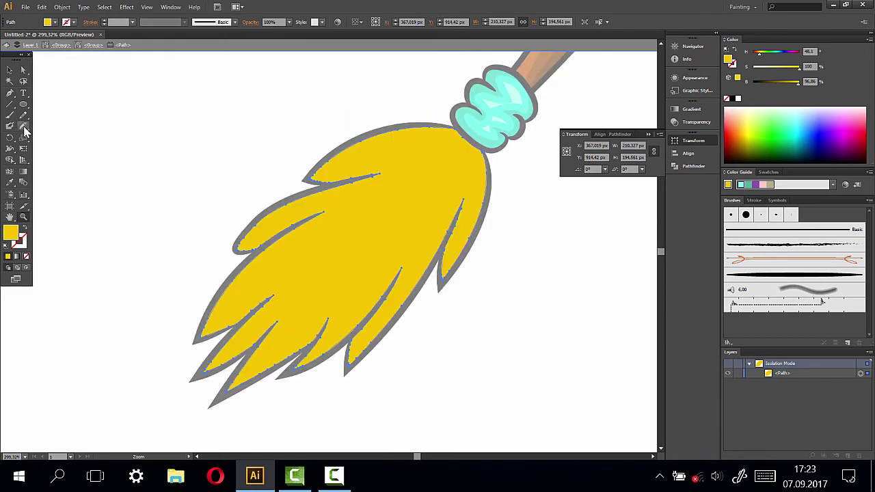
- Knife-cut a strand across the upper lobe of the bristle copy
drag(23, 128, 39, 139)
mouse_move(362, 136)
mouse_down()
mouse_move(388, 172)
mouse_move(439, 146)
mouse_move(400, 189)
mouse_move(436, 180)
mouse_move(418, 211)
mouse_move(453, 170)
mouse_move(439, 218)
mouse_move(468, 172)
mouse_move(473, 209)
mouse_move(481, 193)
mouse_move(474, 140)
mouse_up()
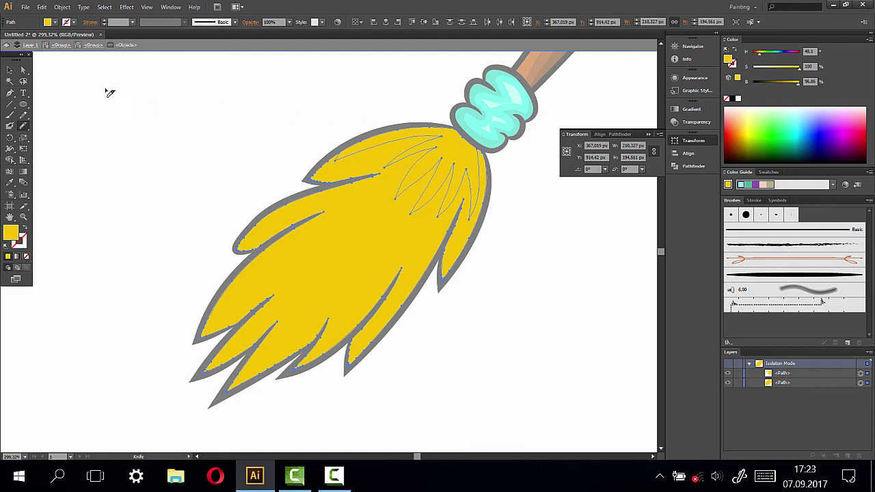
key(a)
scroll(140, 134, down, 1)
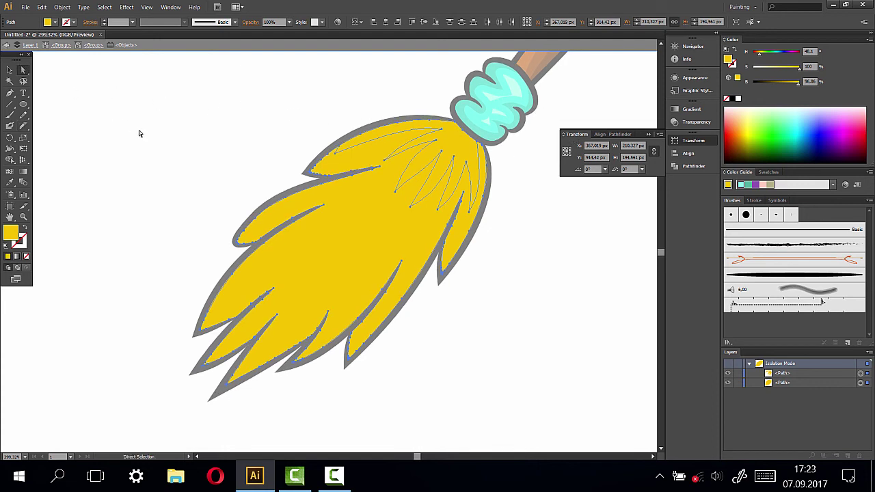
click(23, 126)
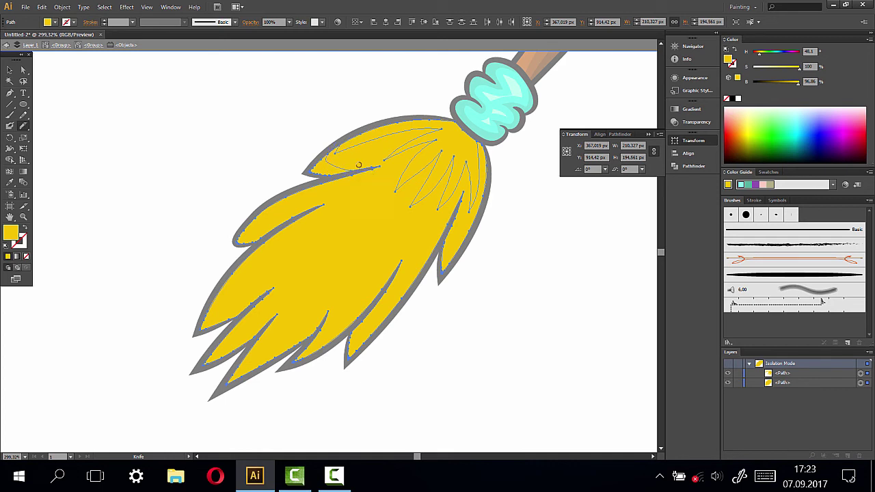
- Cut more strands across the top tip, the upper-left lobe, the right lobe and the left lobe
drag(337, 149, 373, 170)
drag(305, 193, 298, 219)
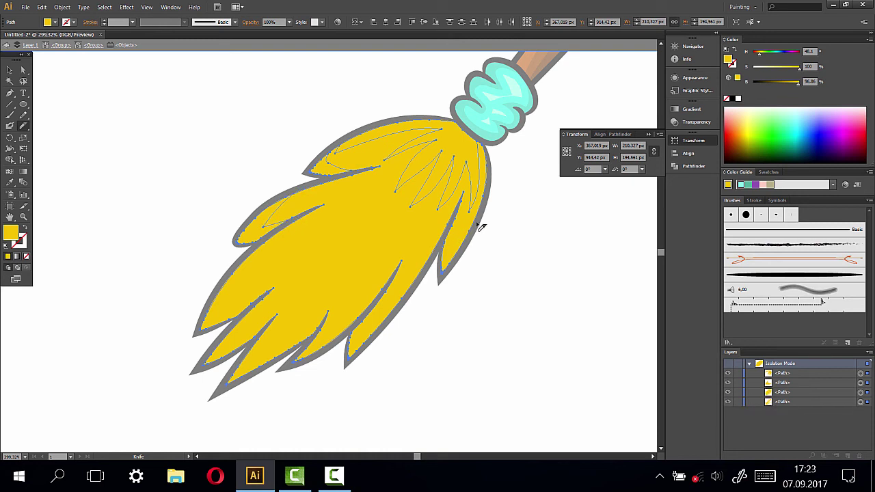
drag(459, 259, 451, 267)
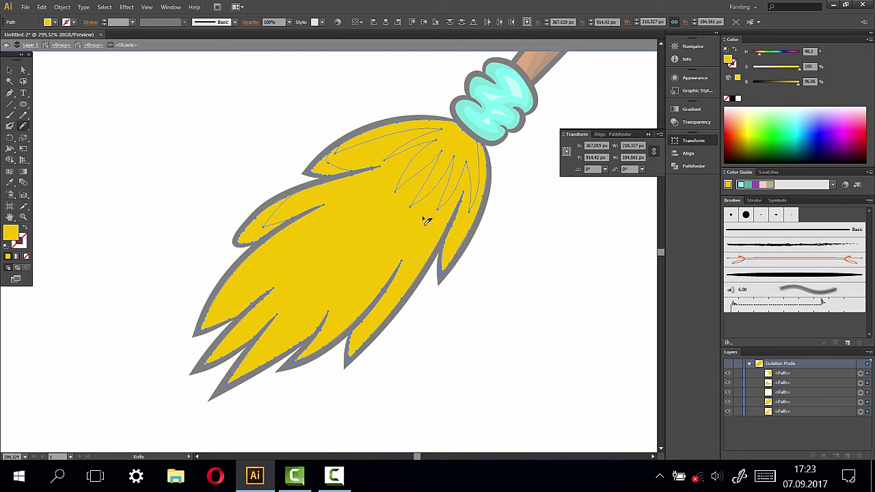
key(ctrl+z)
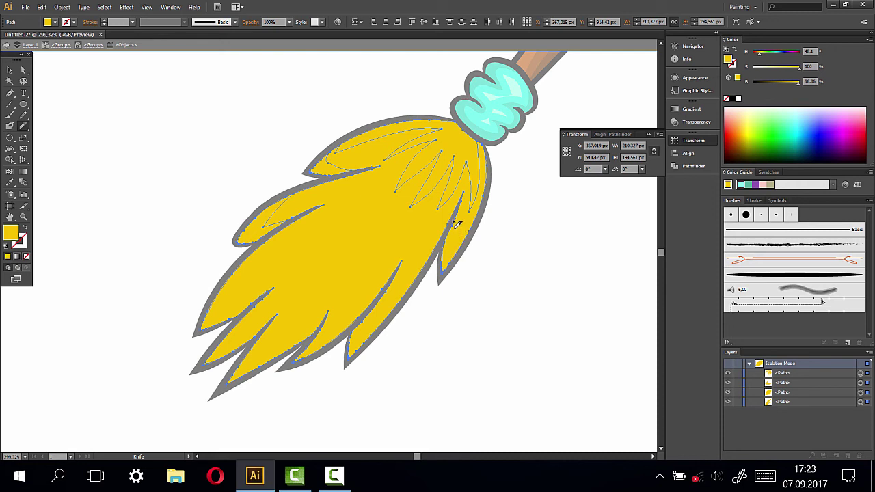
drag(455, 252, 489, 205)
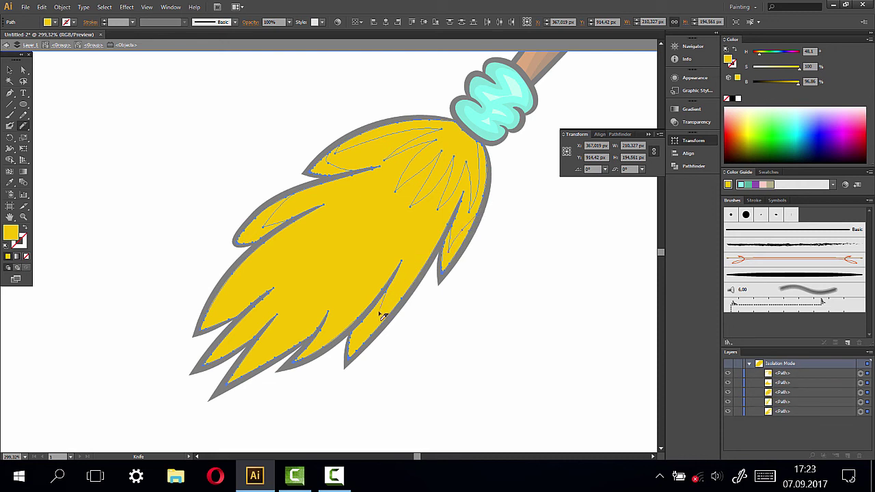
drag(380, 314, 458, 226)
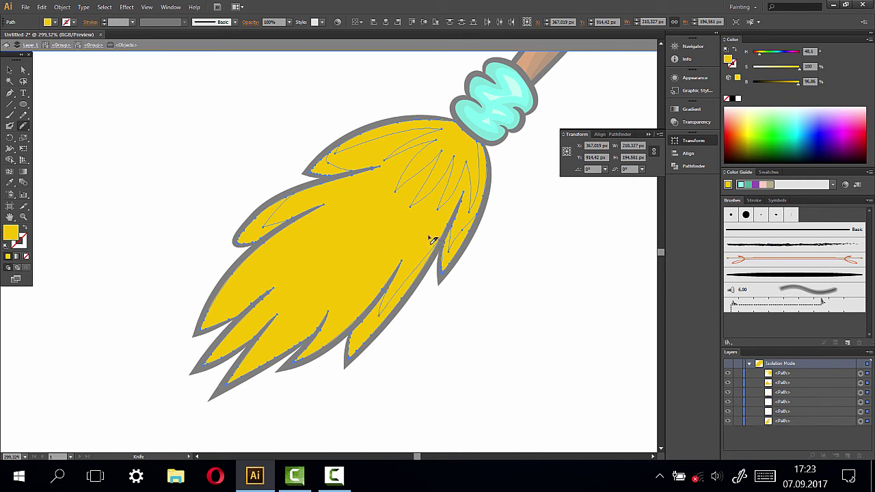
mouse_move(236, 298)
mouse_down()
mouse_move(257, 328)
mouse_move(341, 289)
mouse_move(333, 334)
mouse_move(408, 251)
mouse_move(386, 293)
mouse_up()
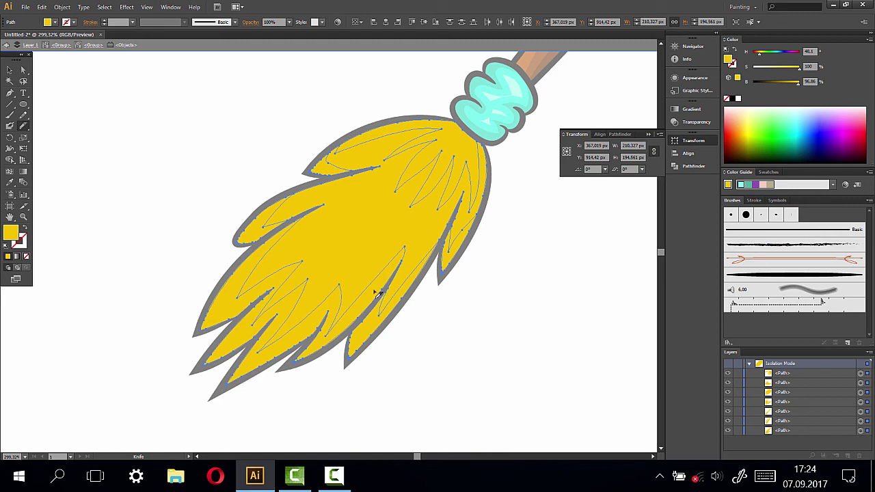
click(24, 69)
- Delete the cut-off outer bristle piece and brighten all bristle pieces to hue 54.9
drag(350, 227, 252, 160)
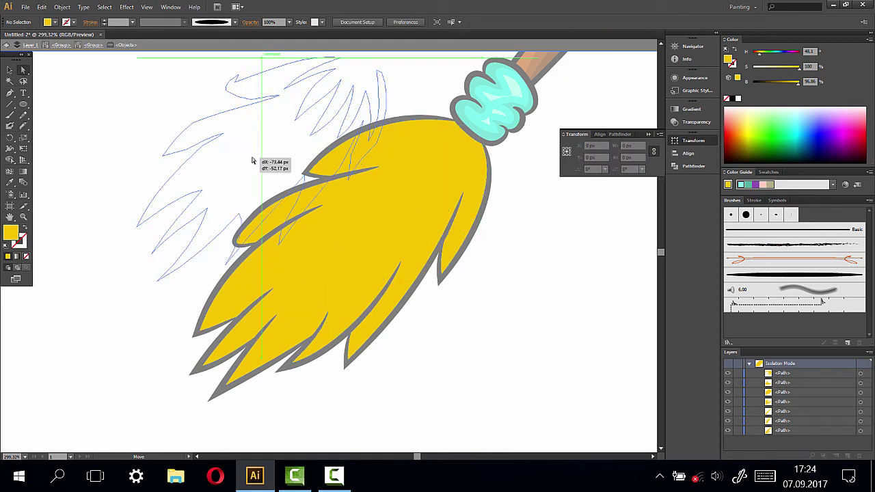
key(Delete)
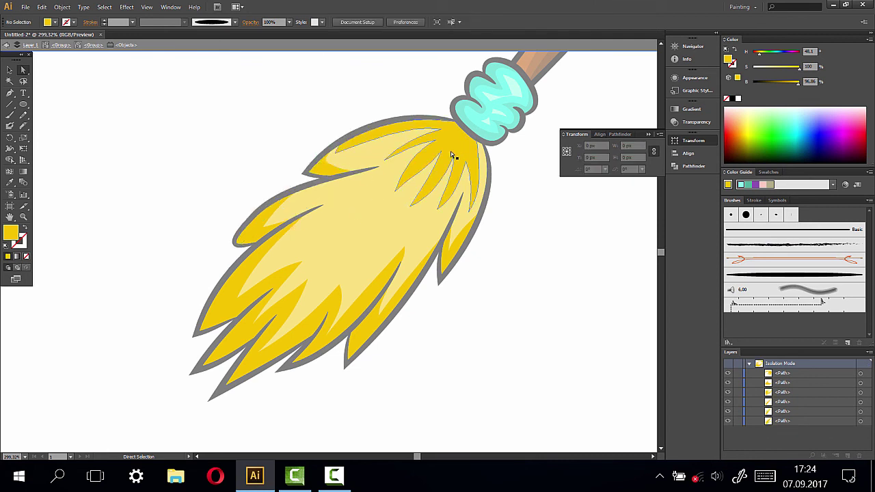
click(9, 70)
drag(147, 79, 555, 399)
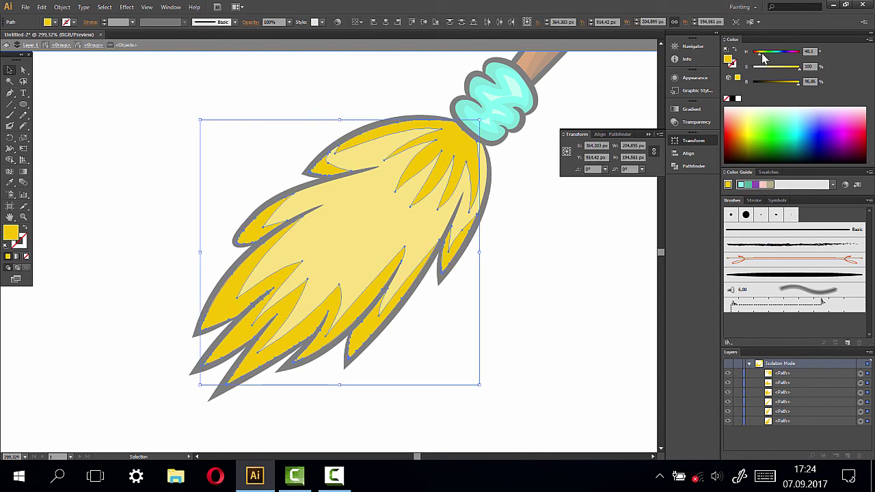
drag(764, 59, 765, 59)
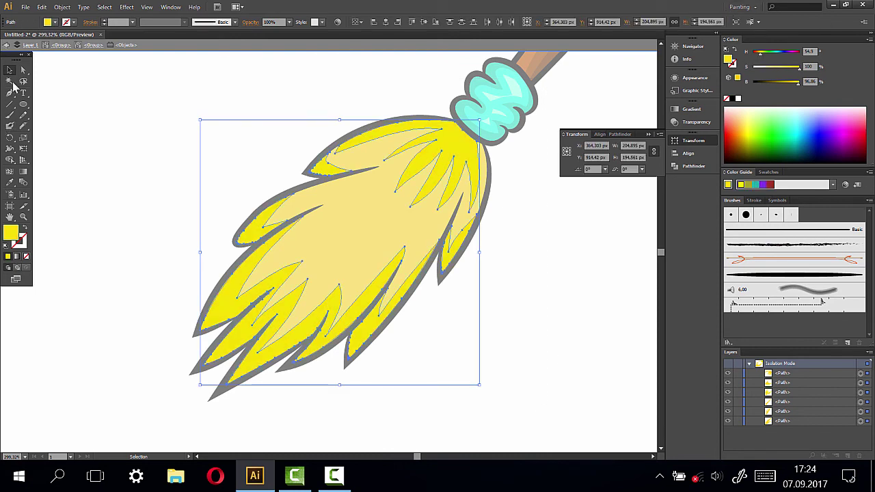
- Turn the strands near the binding orange at hue 41.05
click(23, 70)
click(99, 102)
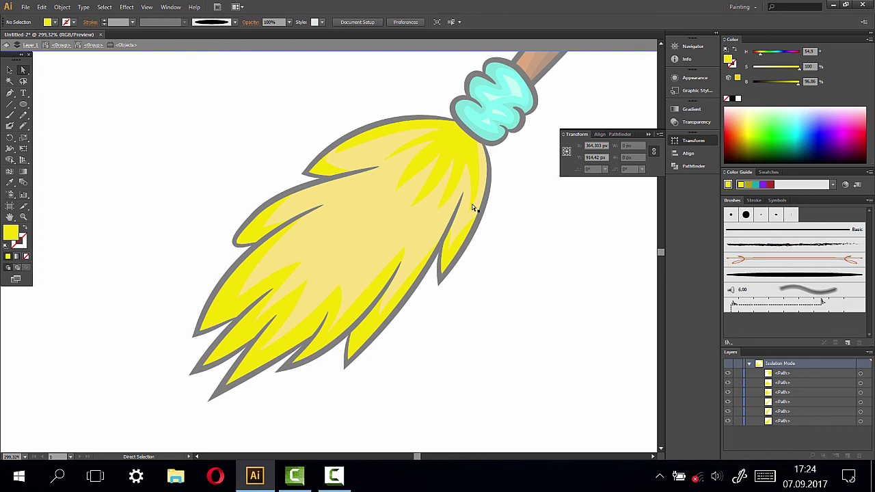
click(461, 152)
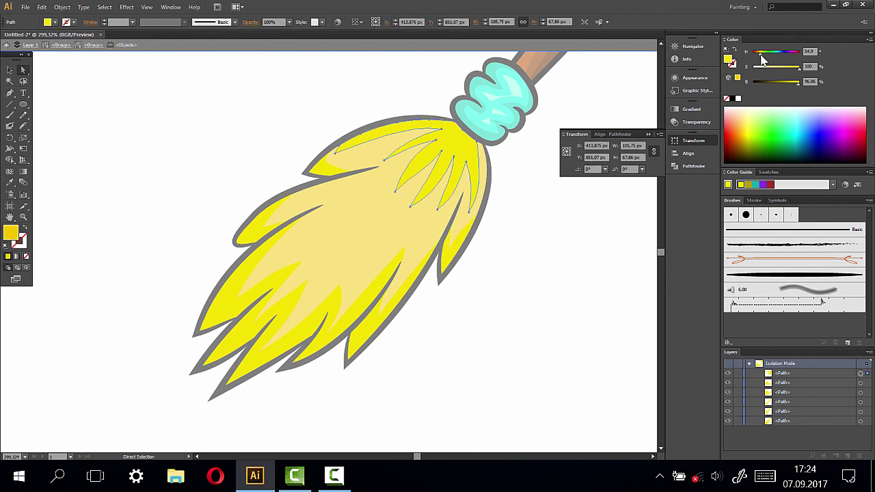
drag(764, 59, 758, 59)
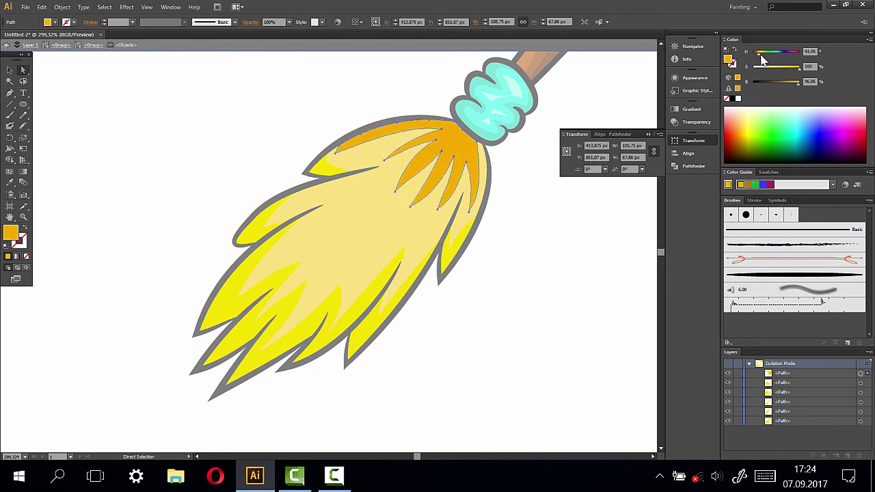
click(498, 242)
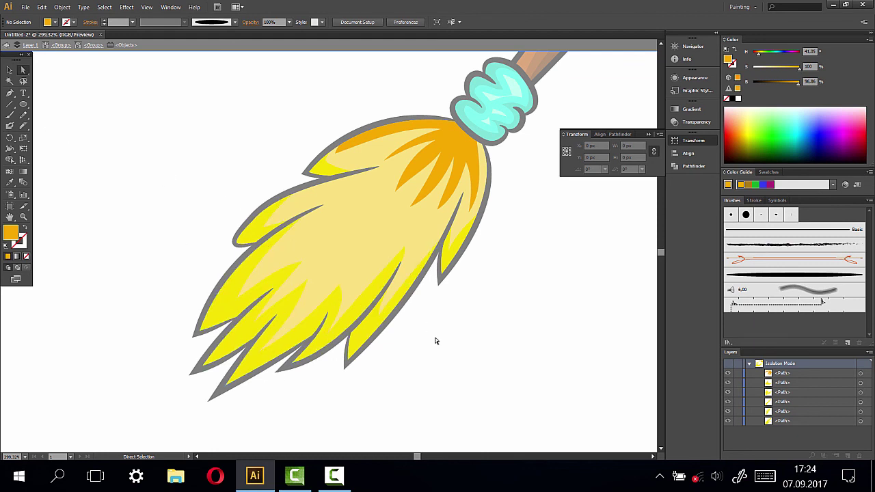
click(5, 46)
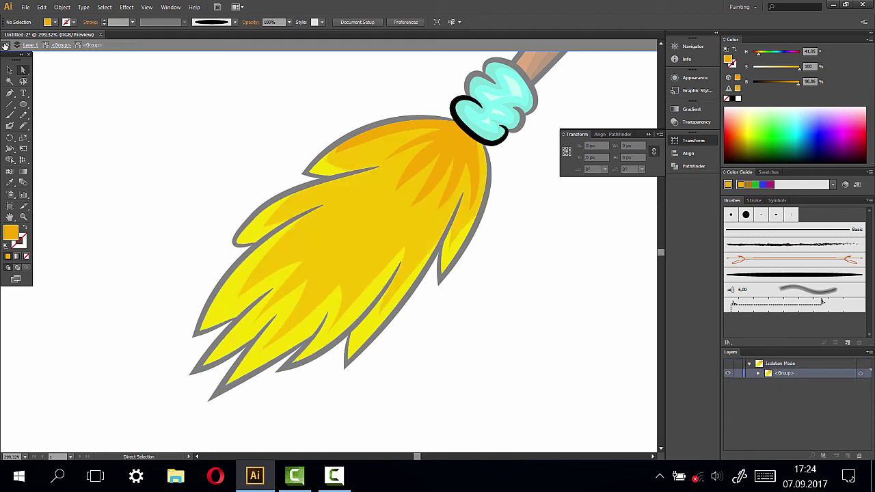
- Leave isolation mode entirely and zoom out to 100% to show the complete broom
click(5, 45)
click(5, 45)
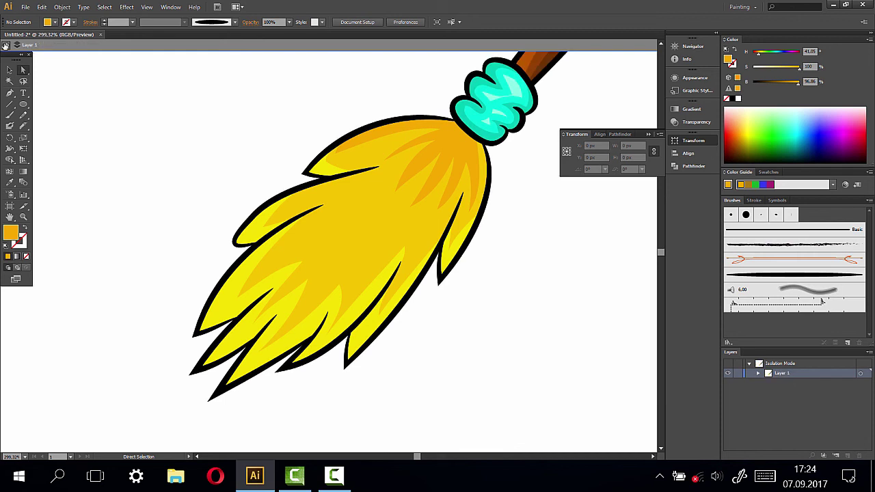
click(5, 45)
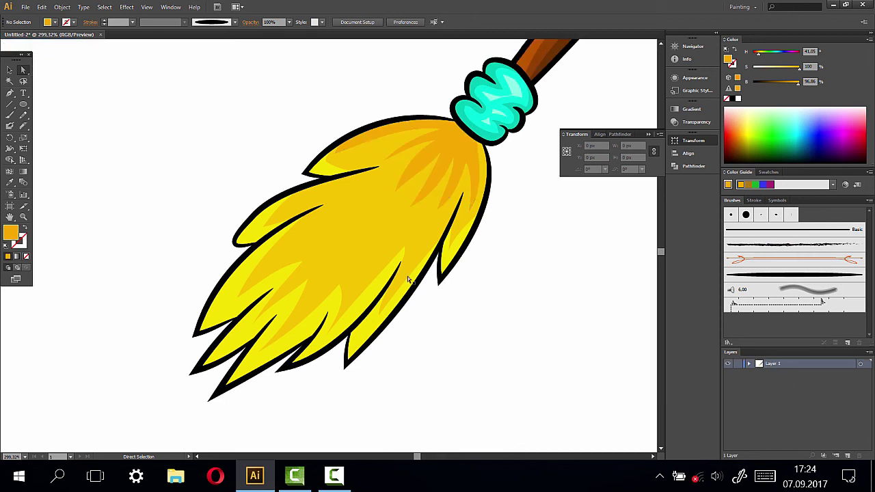
click(23, 217)
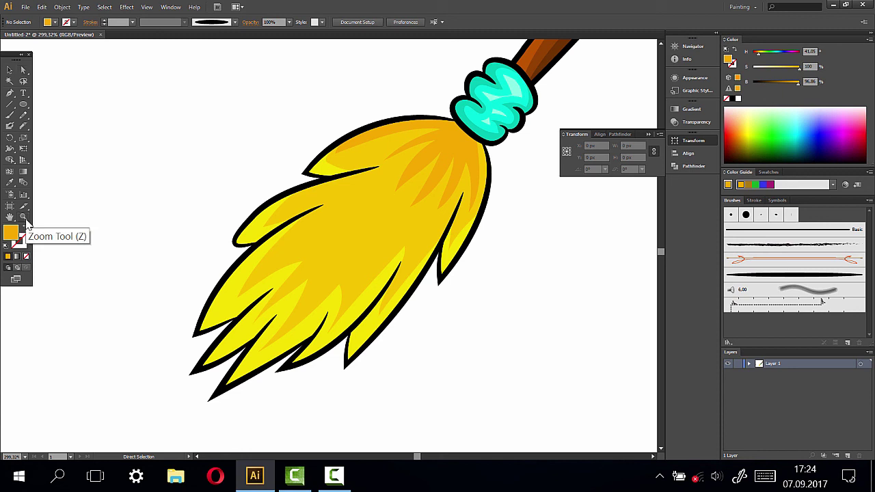
alt+click(463, 187)
alt+click(463, 187)
alt+click(425, 166)
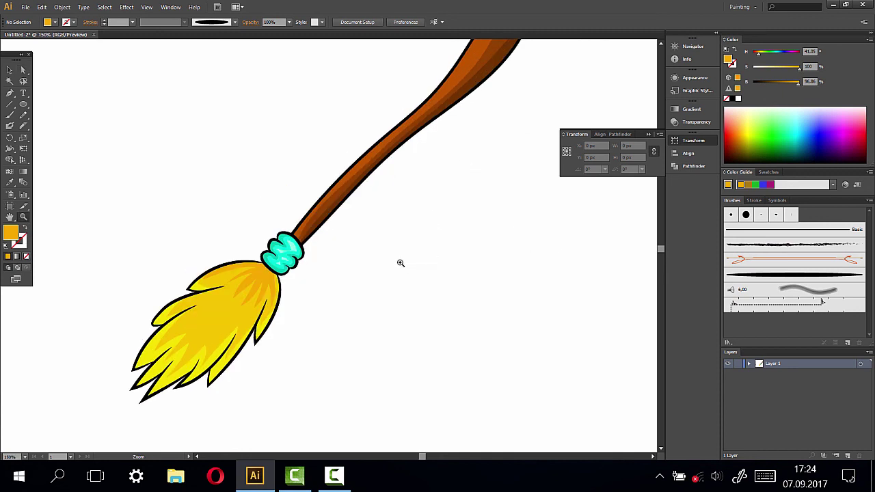
alt+click(398, 228)
drag(390, 239, 420, 250)
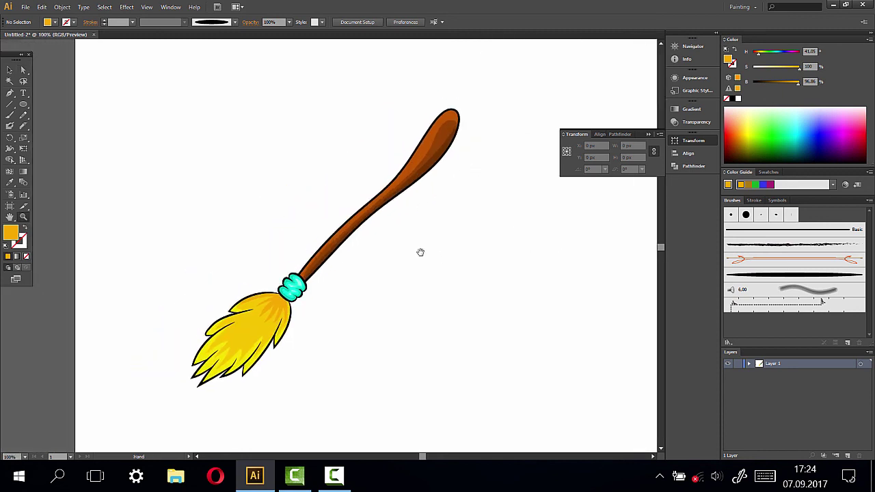